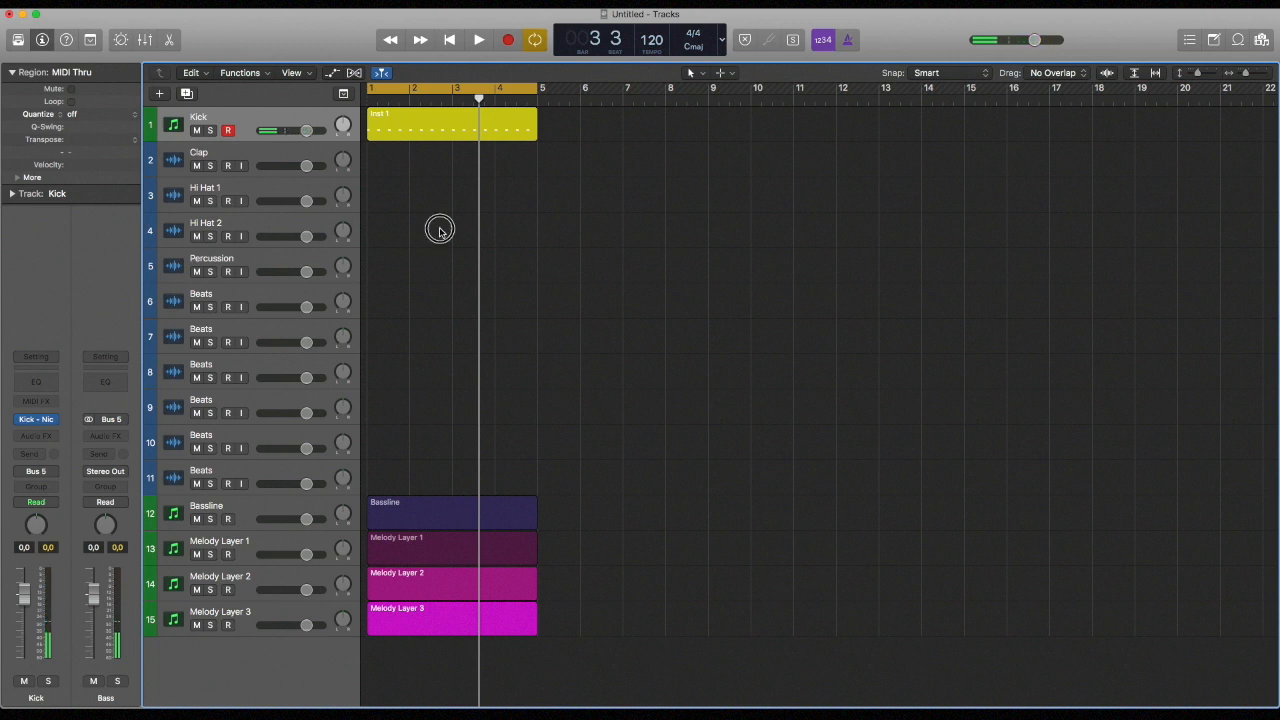
# Open the file browser and go to Samples > Vengeance Samples > VEC 4 > VEC4 Percussions
pyautogui.press('f')
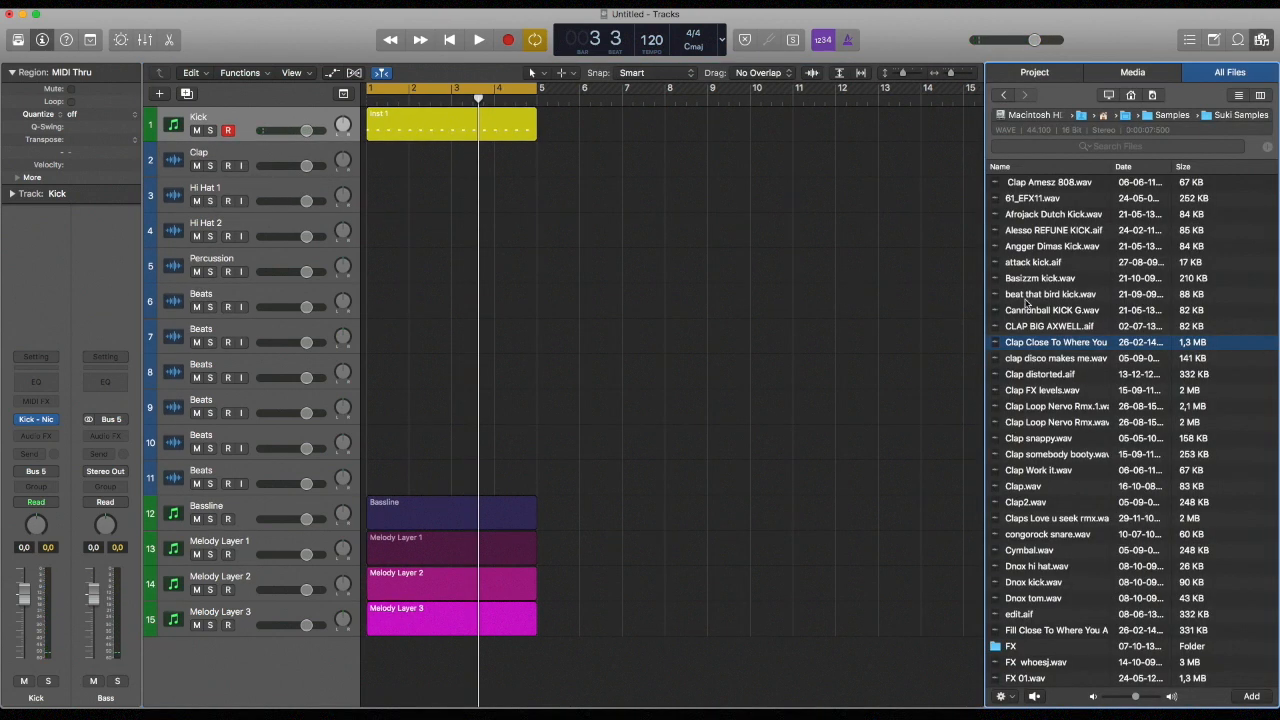
pyautogui.click(1166, 115)
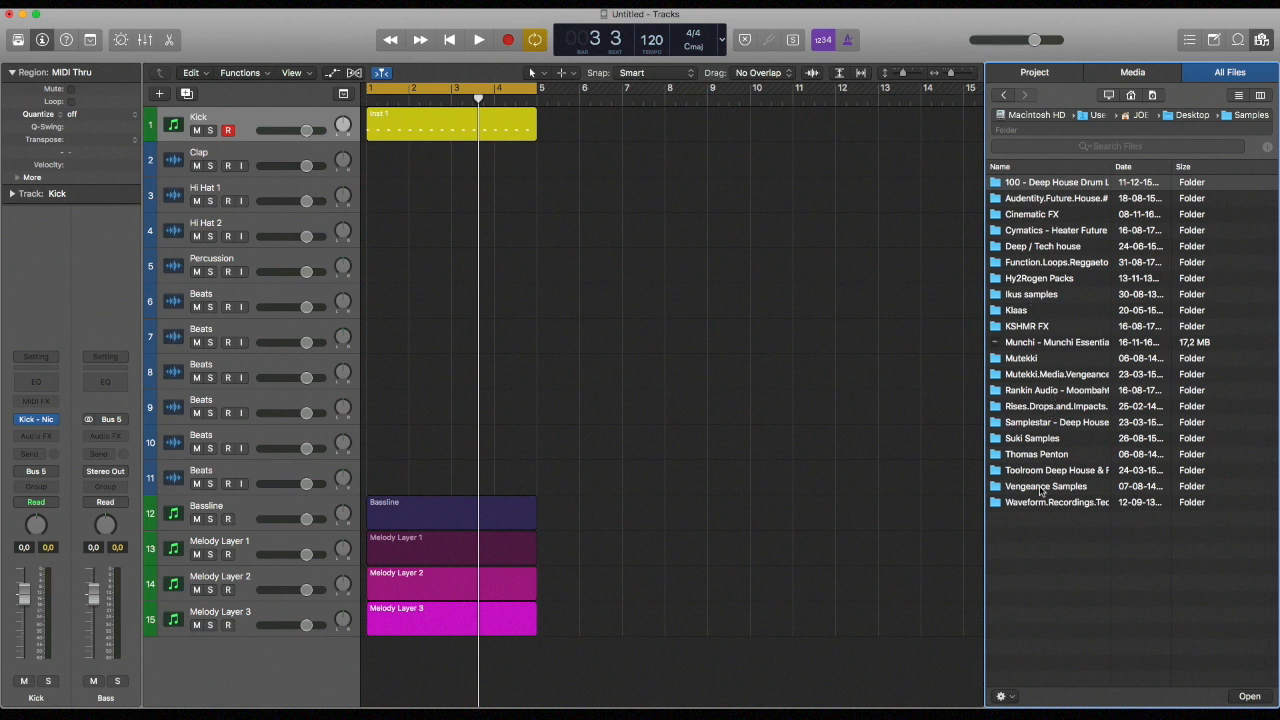
pyautogui.doubleClick(1040, 487)
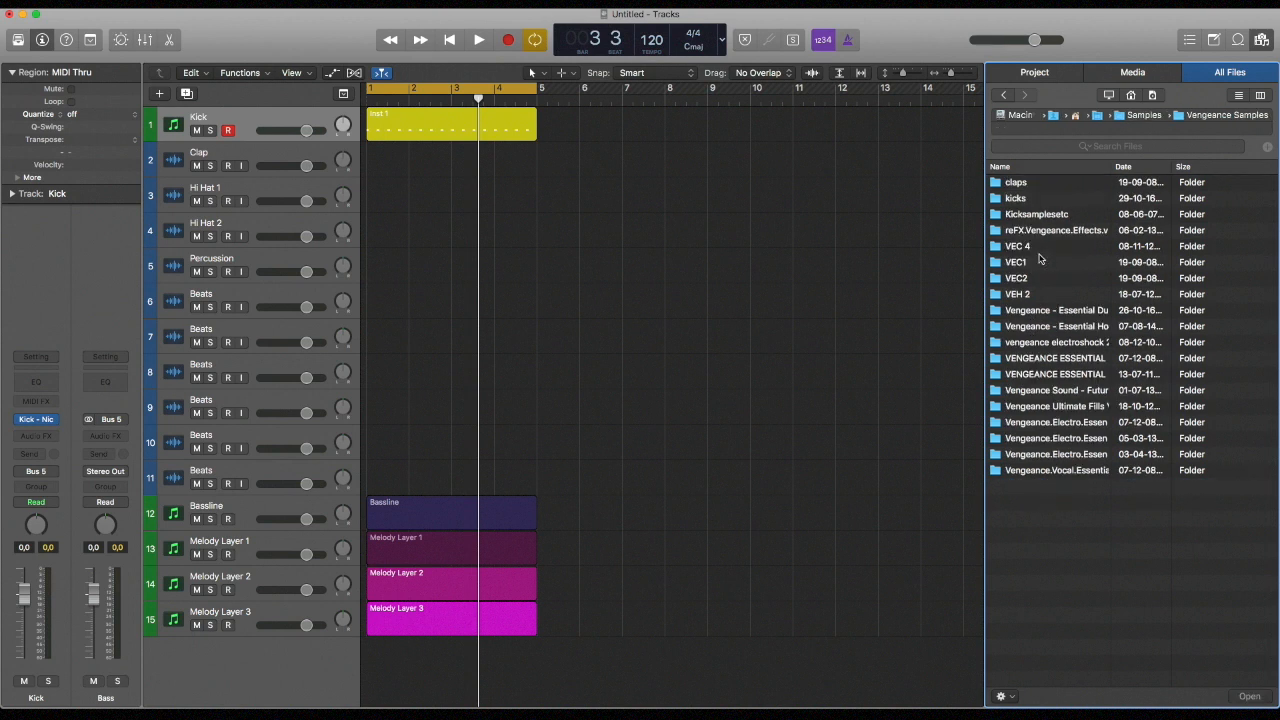
pyautogui.doubleClick(1038, 250)
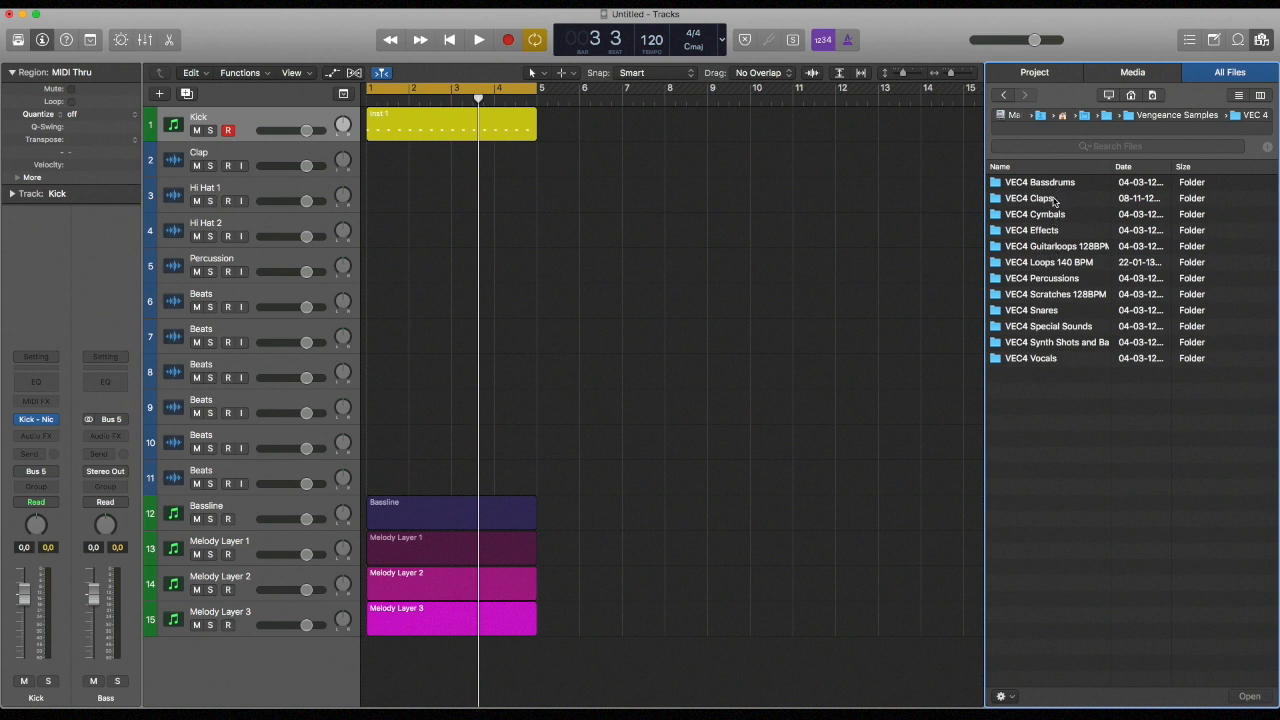
pyautogui.doubleClick(1045, 278)
# Audition percussion samples in the VEC4 Percussions folder, from 006 through 044, to find a first hit
pyautogui.click(1055, 262)
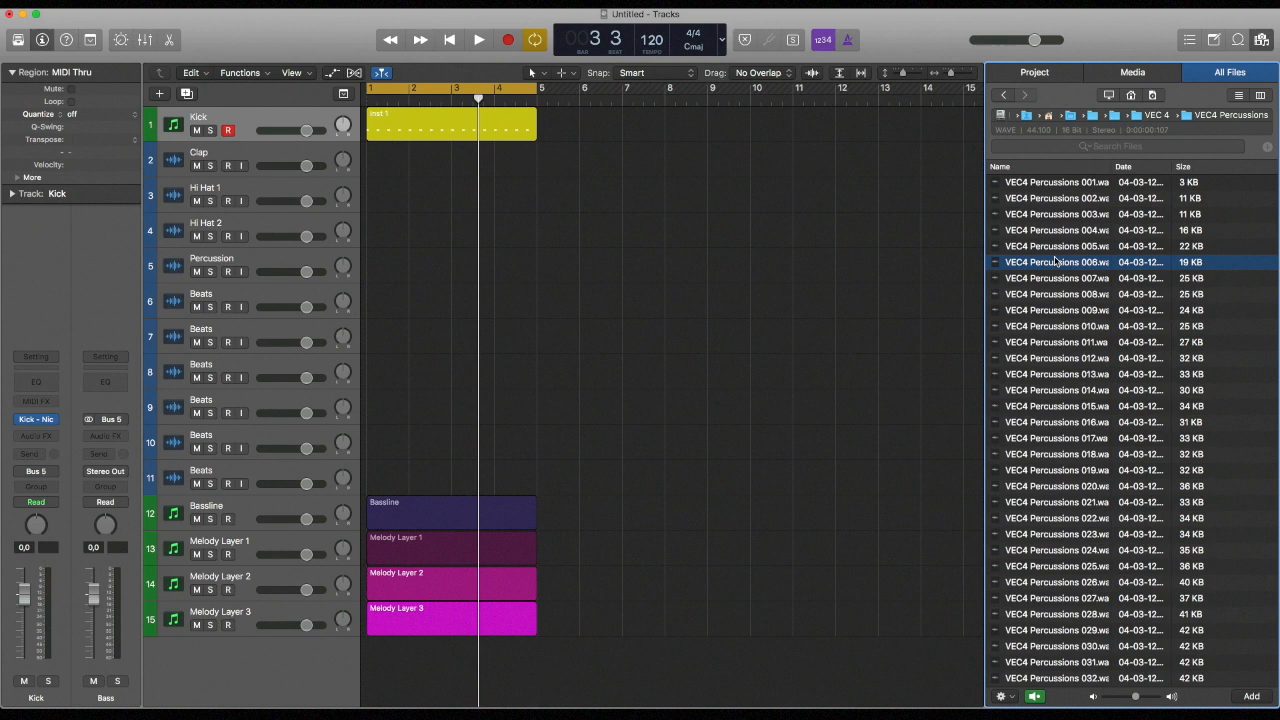
pyautogui.press('Down')
pyautogui.press('Down')
pyautogui.press('Down')
pyautogui.press('Up')
pyautogui.press('Up')
pyautogui.press('Down')
pyautogui.press('Up')
pyautogui.press('Down')
pyautogui.press('Down')
pyautogui.press('Down')
pyautogui.press('Up')
pyautogui.press('Down')
pyautogui.press('Down')
pyautogui.press('Down')
pyautogui.press('Down')
pyautogui.press('Down')
pyautogui.press('Down')
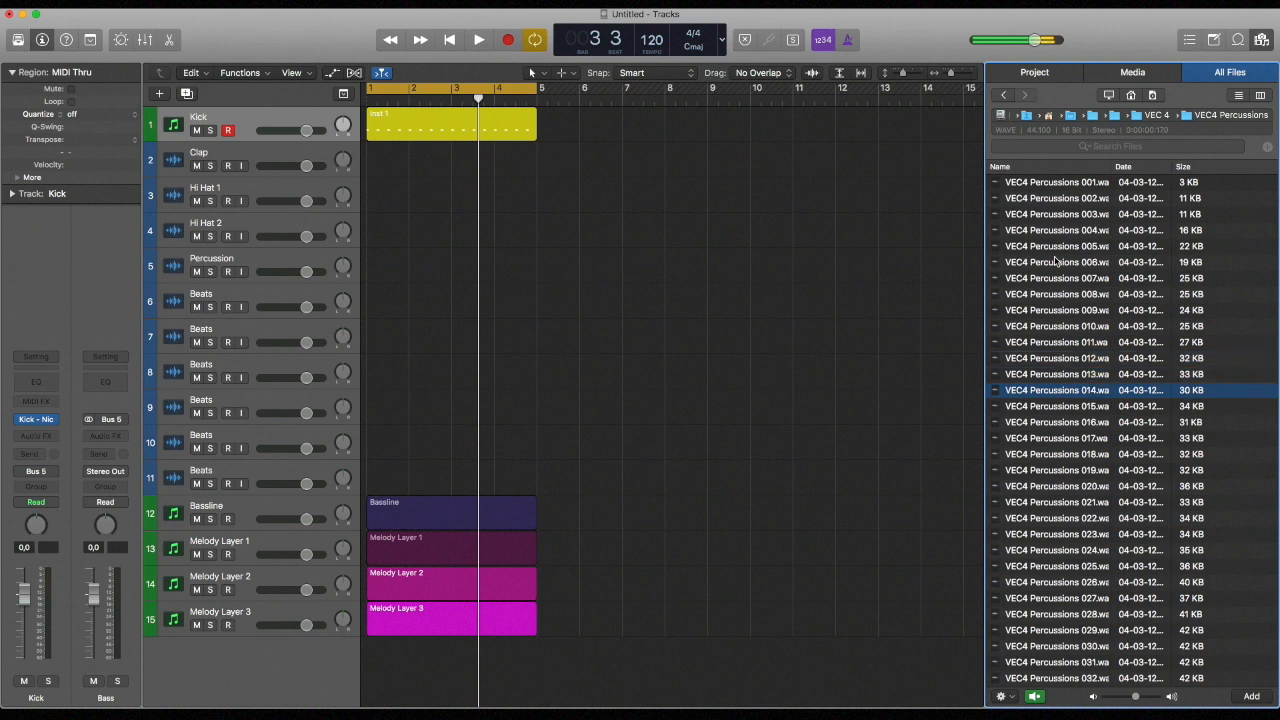
pyautogui.press('Down')
pyautogui.press('Up')
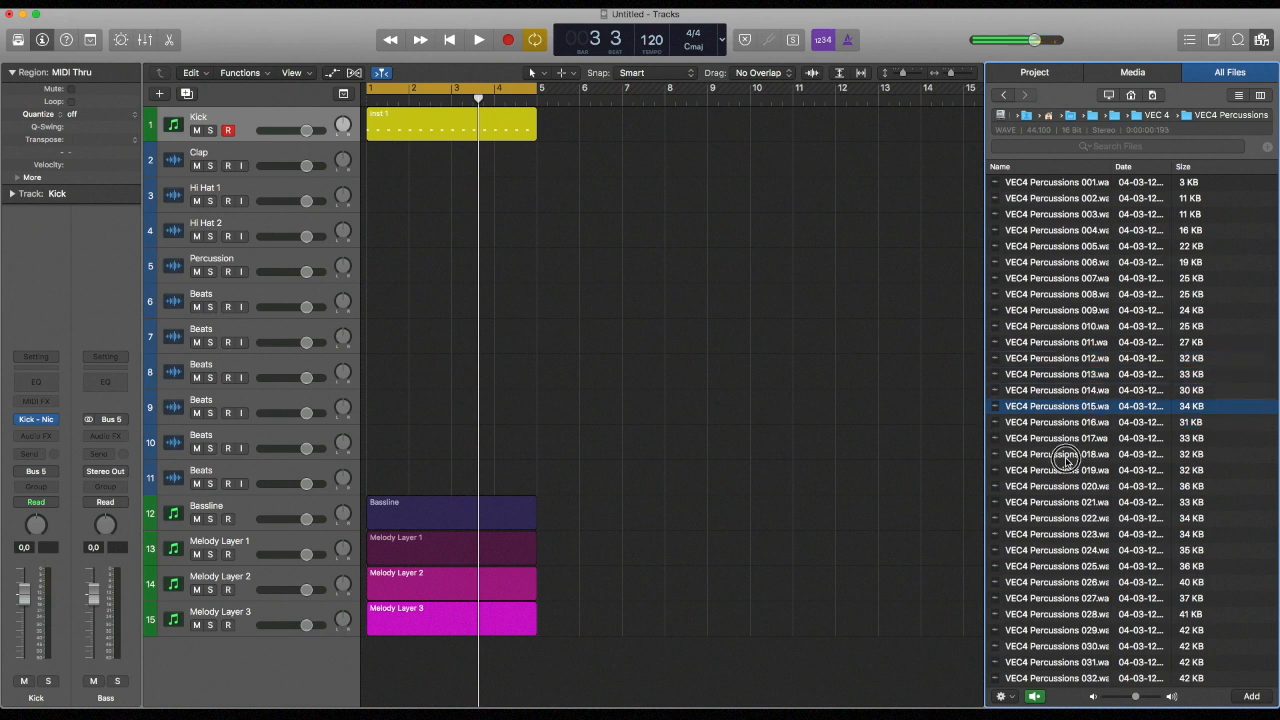
pyautogui.press('Down')
pyautogui.press('Down')
pyautogui.press('Down')
pyautogui.press('Down')
pyautogui.press('Down')
pyautogui.press('Down')
pyautogui.press('Down')
pyautogui.press('Down')
pyautogui.press('Down')
pyautogui.press('Down')
pyautogui.press('Down')
pyautogui.press('Down')
pyautogui.press('Down')
pyautogui.press('Down')
pyautogui.press('Down')
pyautogui.press('Down')
pyautogui.press('Down')
pyautogui.press('Down')
pyautogui.press('Down')
pyautogui.press('Down')
pyautogui.press('Down')
pyautogui.press('Down')
pyautogui.press('Down')
pyautogui.press('Down')
pyautogui.press('Down')
pyautogui.press('Down')
pyautogui.press('Down')
pyautogui.press('Down')
pyautogui.press('Down')
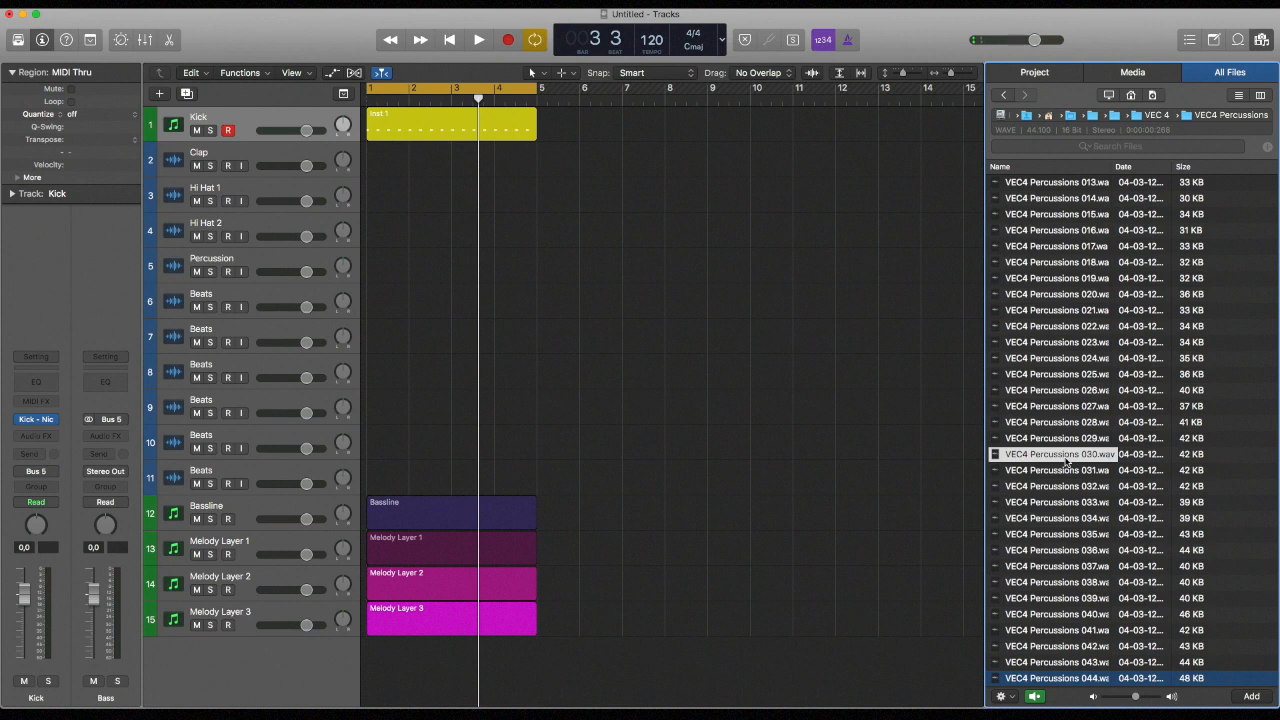
pyautogui.click(1074, 519)
pyautogui.press('Down')
pyautogui.press('Down')
pyautogui.click(1077, 529)
pyautogui.click(1079, 548)
pyautogui.click(1079, 562)
# Place VEC4 Percussions 037 on the Hi Hat 1 track just before beat 2 of bar 1 and play it with the kick
pyautogui.moveTo(1087, 571); pyautogui.dragTo(403, 212)
pyautogui.press('f')
pyautogui.keyDown('ctrl'); pyautogui.keyDown('alt'); pyautogui.click(421, 214); pyautogui.keyUp('alt'); pyautogui.keyUp('ctrl')
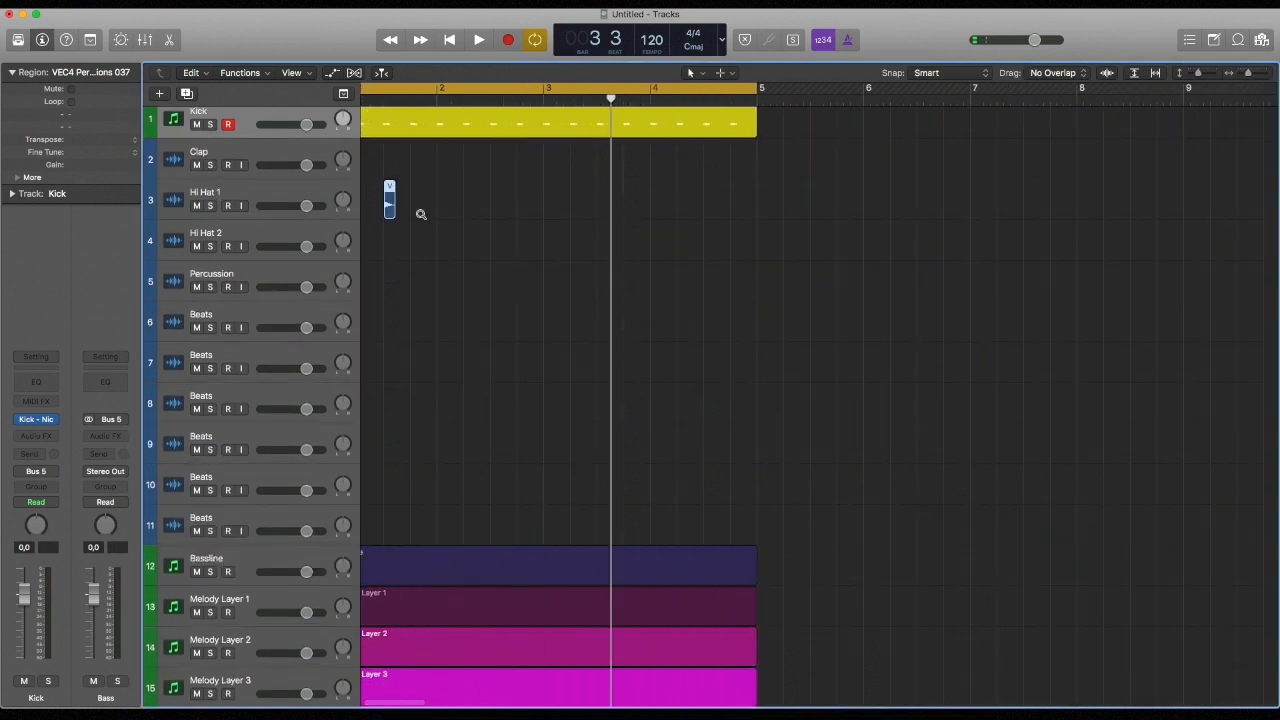
pyautogui.scroll(5, 421, 214)
pyautogui.press('space')
pyautogui.moveTo(467, 213); pyautogui.dragTo(414, 228)
pyautogui.press('space')
pyautogui.press('space')
pyautogui.press('space')
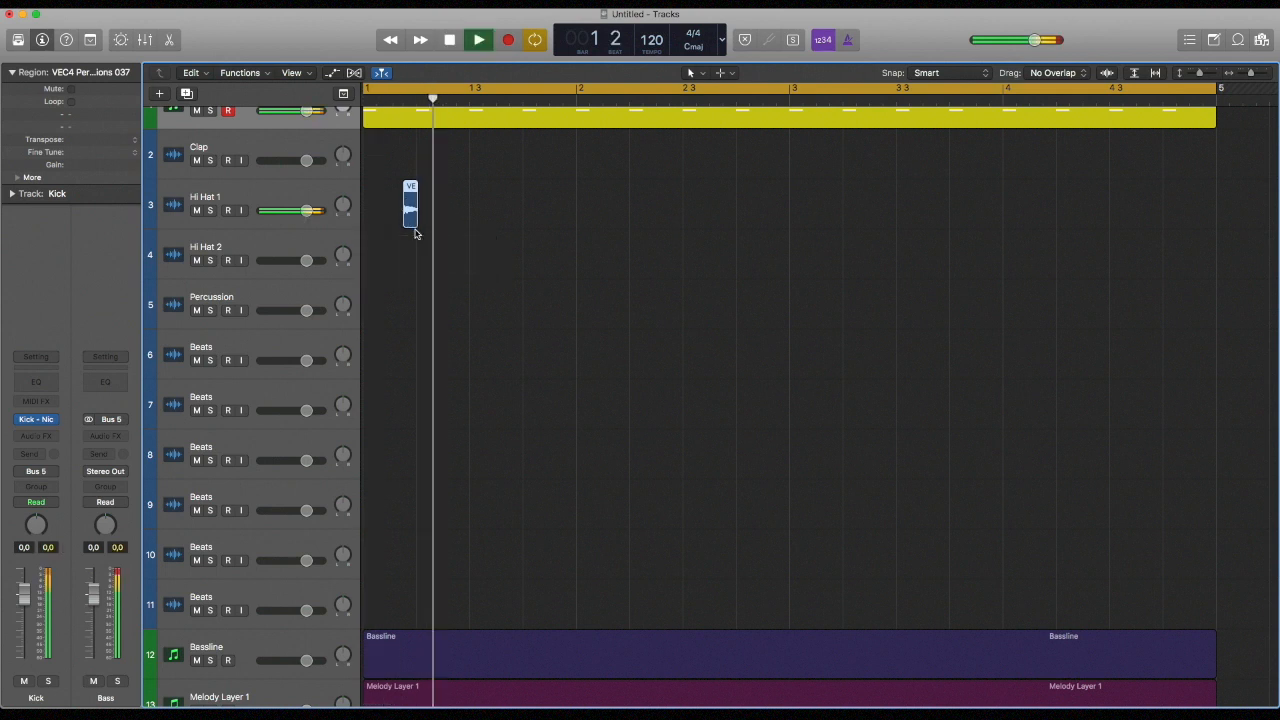
pyautogui.press('space')
# Audition further samples in the VEC4 Percussions folder, from 029 down to the 140s, to find a second percussion sound
pyautogui.press('f')
pyautogui.click(1080, 436)
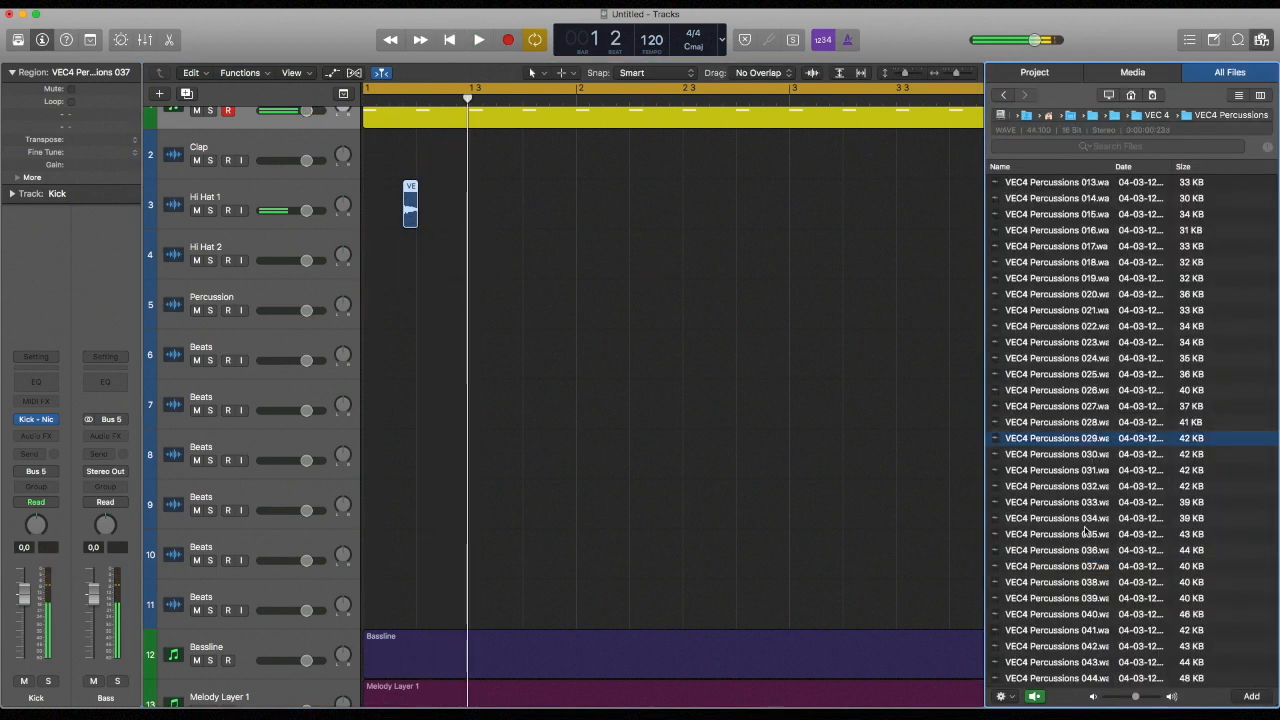
pyautogui.scroll(-4, 1085, 529)
pyautogui.click(1085, 529)
pyautogui.click(1082, 562)
pyautogui.scroll(-2, 1082, 555)
pyautogui.click(1083, 553)
pyautogui.scroll(-5, 1084, 545)
pyautogui.click(1085, 533)
pyautogui.click(1081, 500)
pyautogui.scroll(-3, 1081, 500)
pyautogui.click(1082, 512)
pyautogui.click(1083, 548)
pyautogui.scroll(-3, 1083, 552)
pyautogui.click(1082, 560)
pyautogui.click(1083, 546)
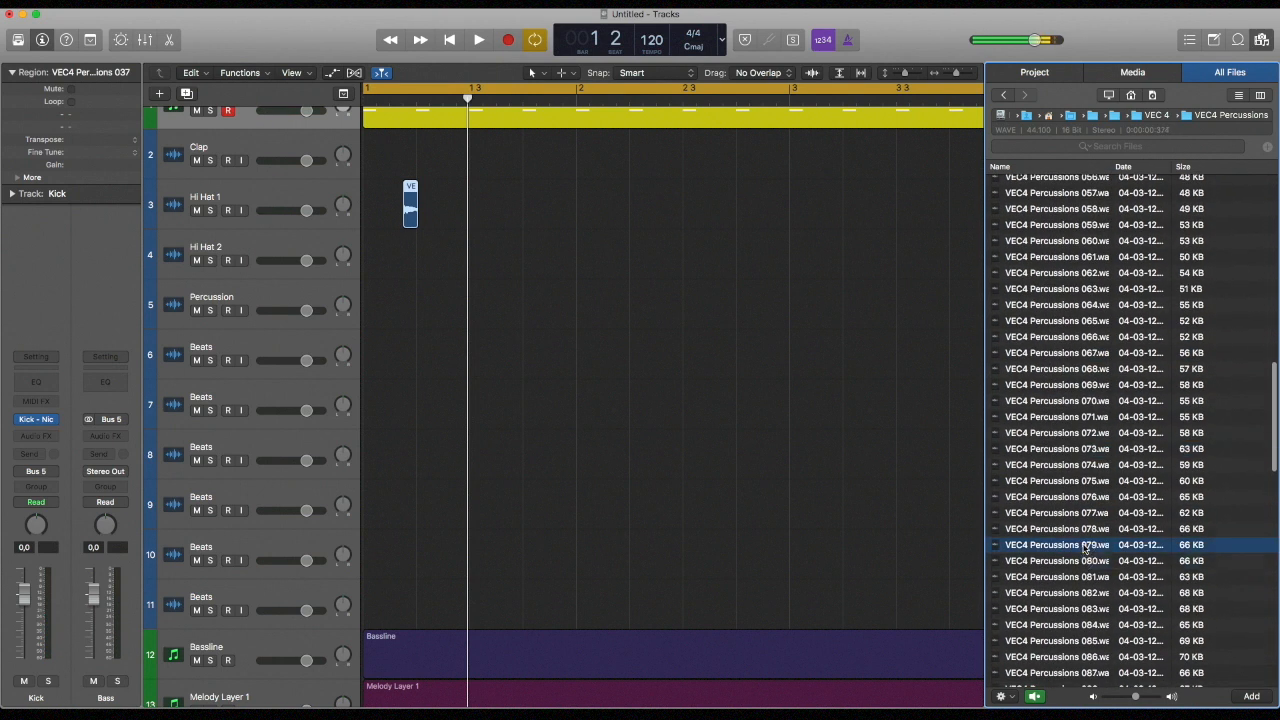
pyautogui.scroll(-5, 1085, 550)
pyautogui.click(1088, 586)
pyautogui.scroll(-8, 1088, 586)
pyautogui.click(1088, 581)
pyautogui.scroll(-6, 1088, 582)
pyautogui.click(1088, 582)
pyautogui.scroll(-2, 1088, 582)
pyautogui.click(1088, 582)
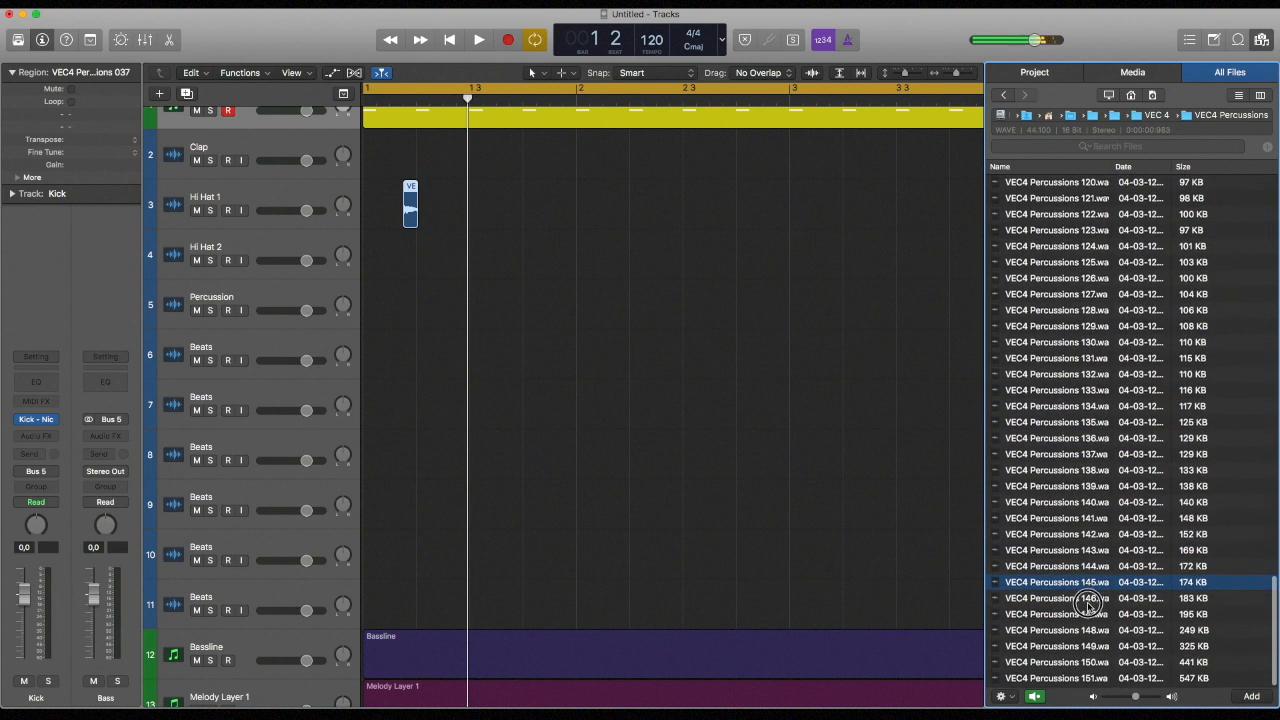
pyautogui.click(1092, 602)
pyautogui.click(1091, 634)
pyautogui.click(1092, 601)
# Place VEC4 Percussions 146 three times in bar 1 of the Hi Hat 2 track and play the pattern
pyautogui.moveTo(1100, 600); pyautogui.dragTo(516, 264)
pyautogui.press('space')
pyautogui.hscroll(1, 490, 266)
pyautogui.press('space')
pyautogui.press('space')
pyautogui.press('space')
pyautogui.press('space')
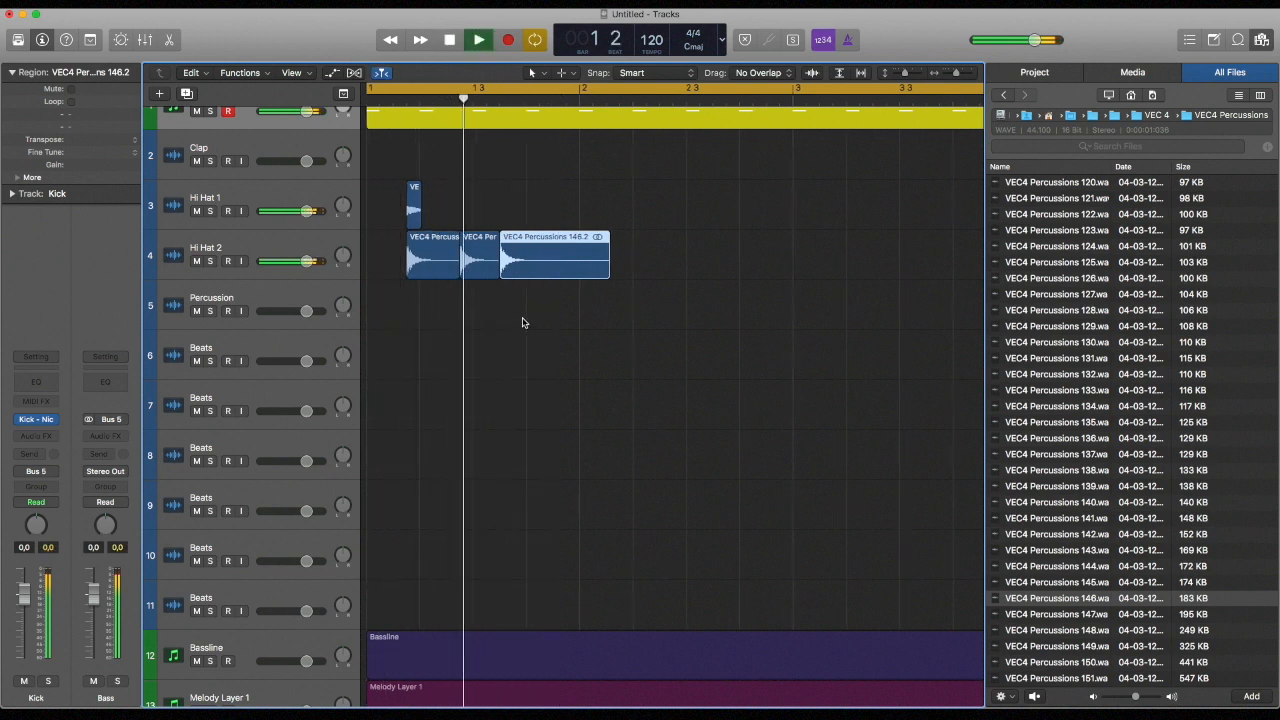
pyautogui.press('space')
# Shorten the last Hi Hat 2 region so it ends at about bar 2, and play the pattern
pyautogui.click(458, 282)
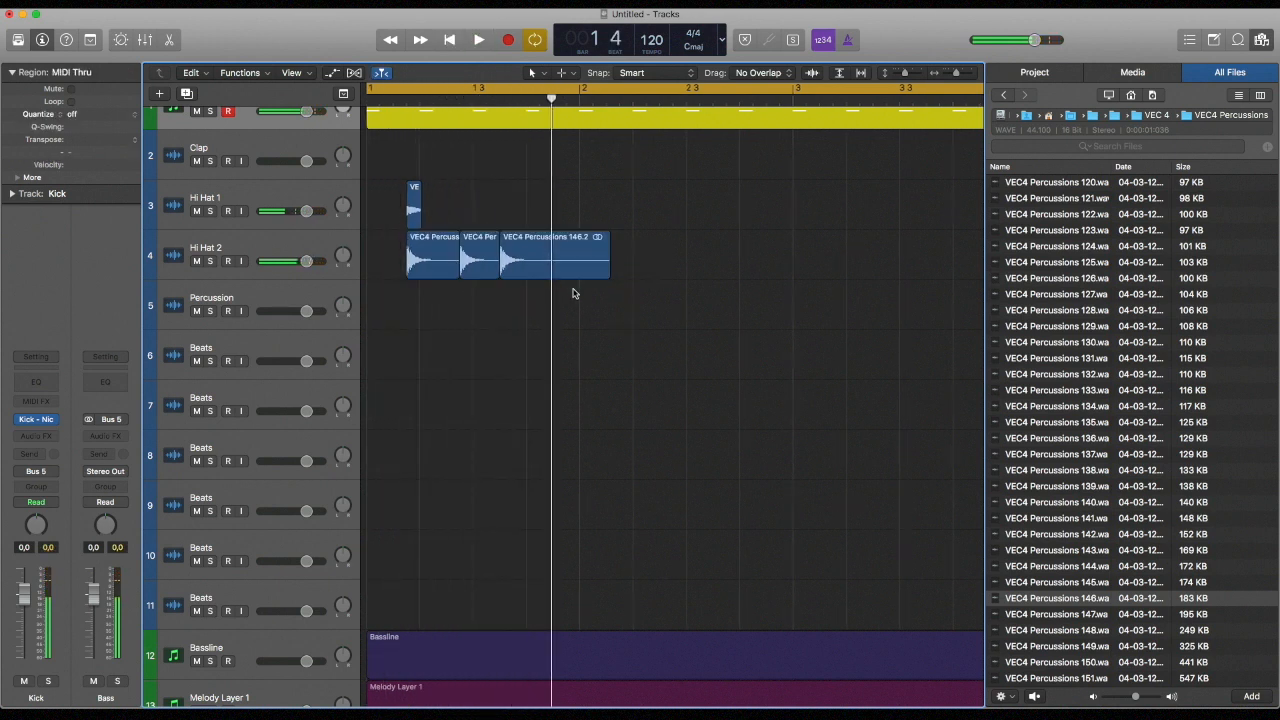
pyautogui.moveTo(606, 266); pyautogui.dragTo(573, 278)
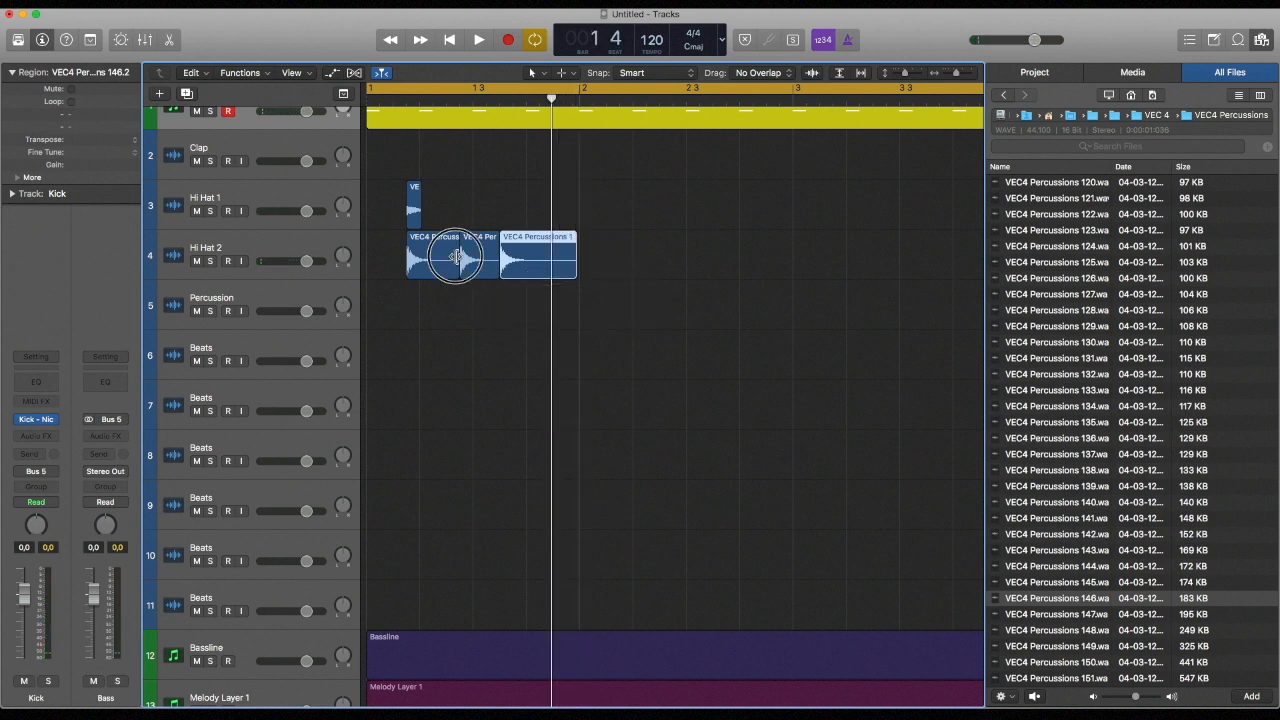
pyautogui.click(455, 262)
pyautogui.press('space')
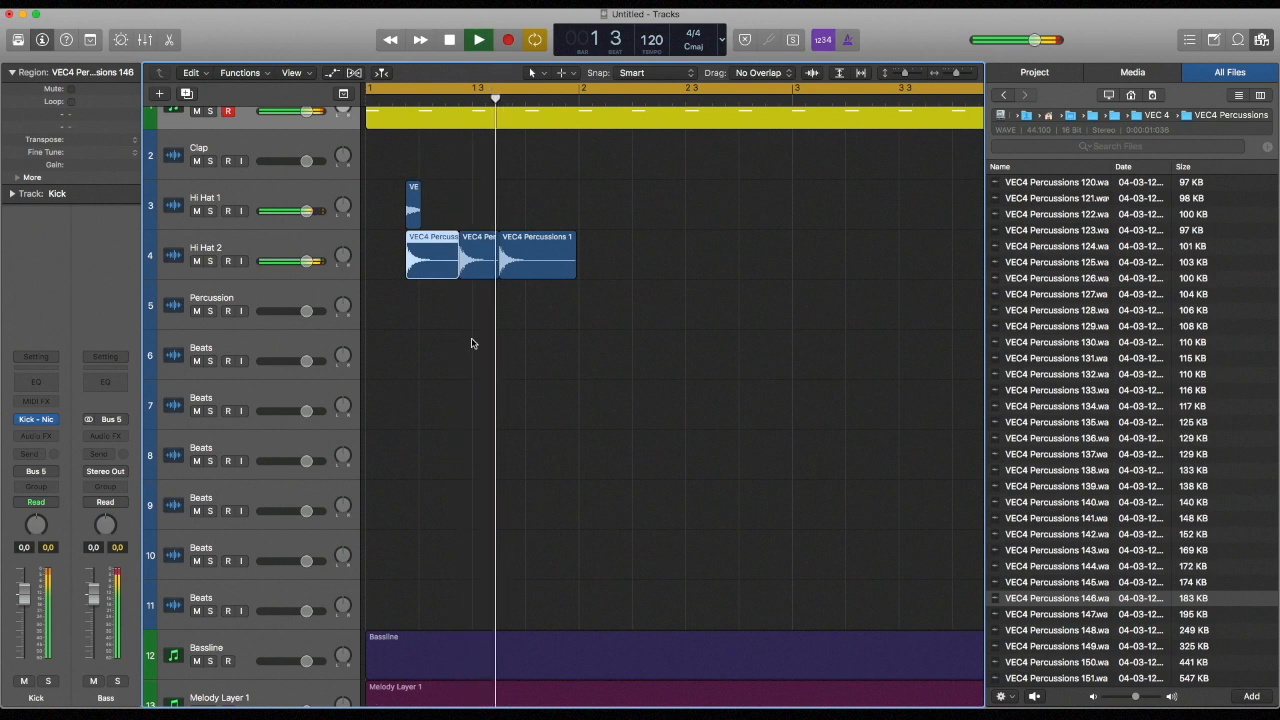
pyautogui.press('space')
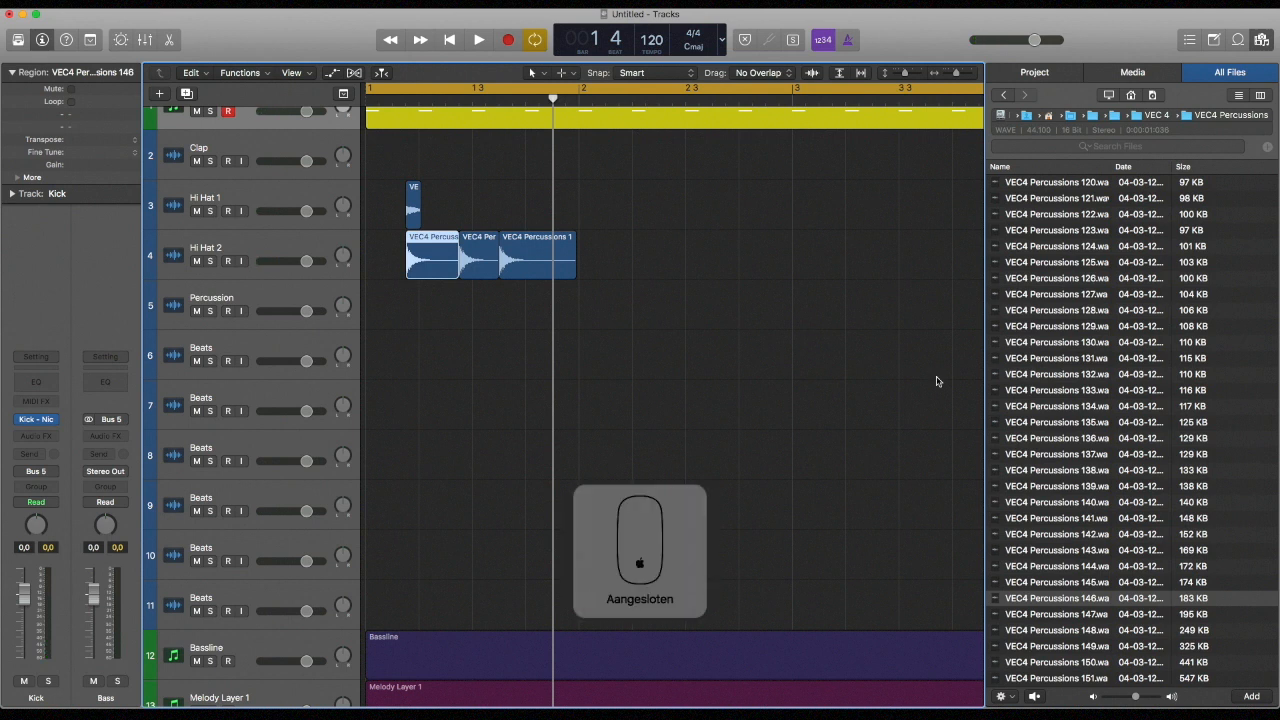
# Audition more VEC4 Percussions samples, including 133 and 127
pyautogui.click(1124, 372)
pyautogui.click(1049, 323)
pyautogui.click(1068, 391)
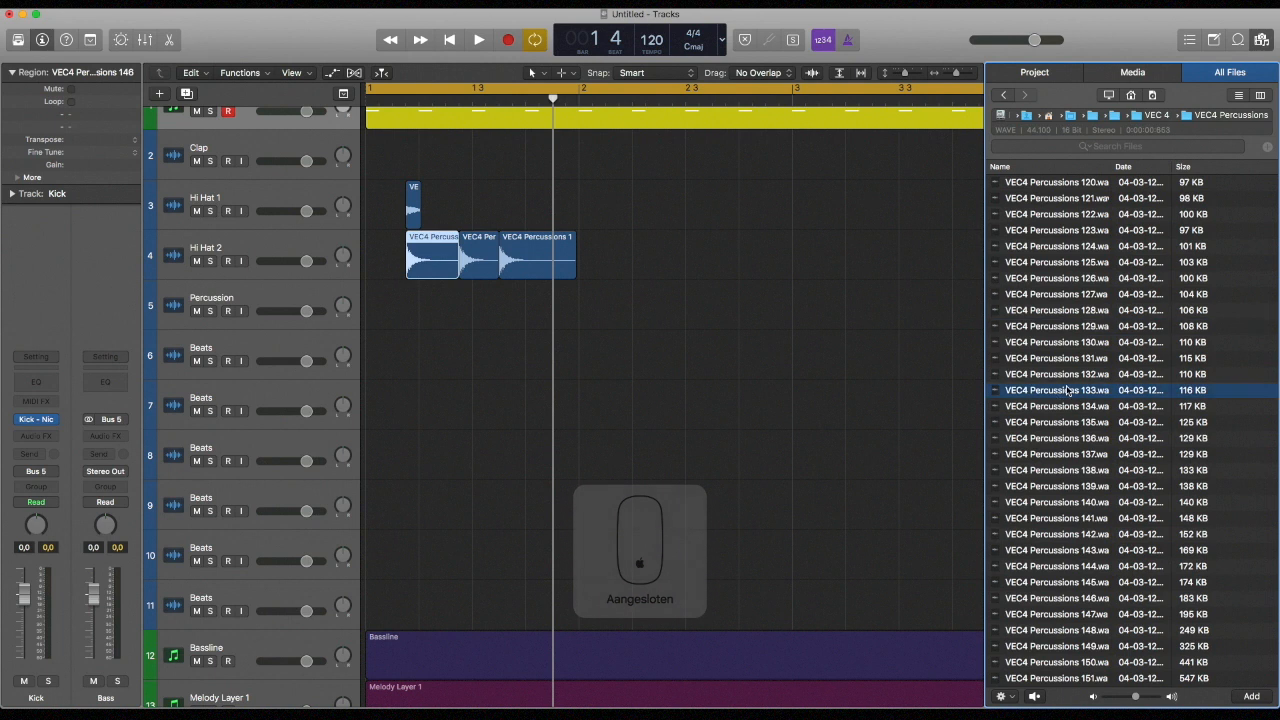
pyautogui.click(1062, 326)
pyautogui.click(1064, 296)
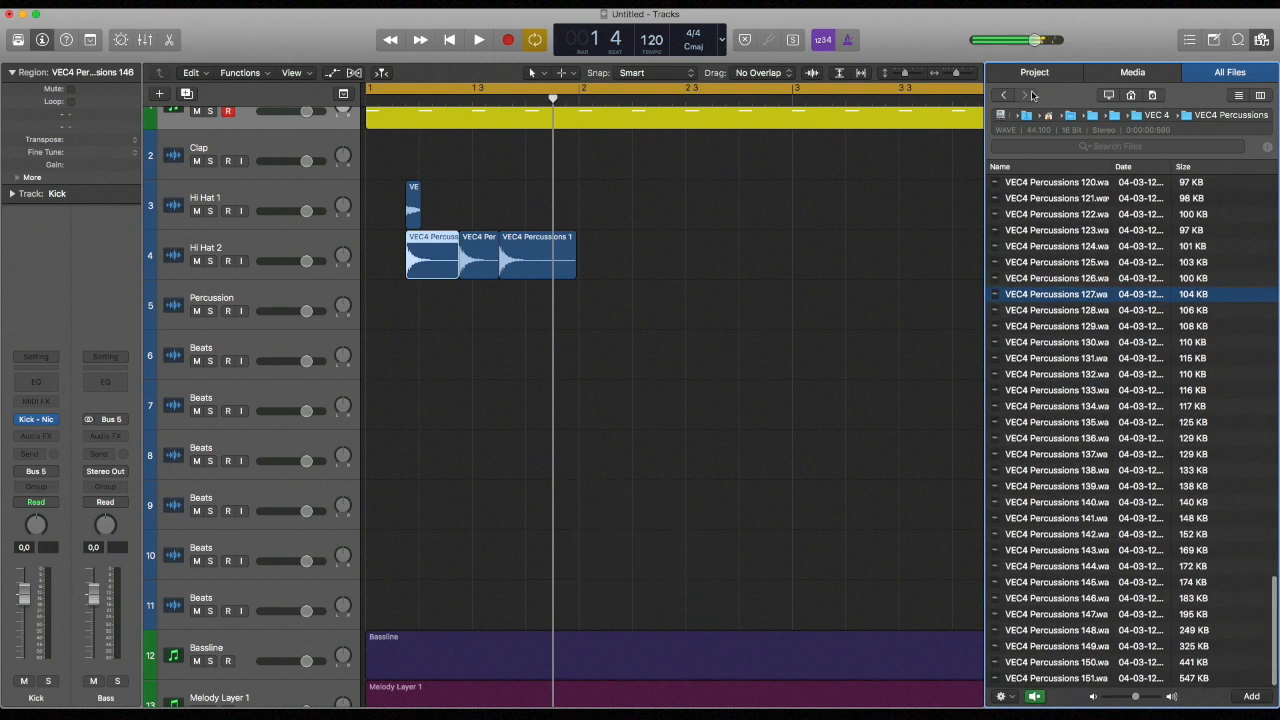
# Go back to the VEC 4 folder and open VEC4 Cymbals > VEC4 Closed Hihats
pyautogui.click(1003, 95)
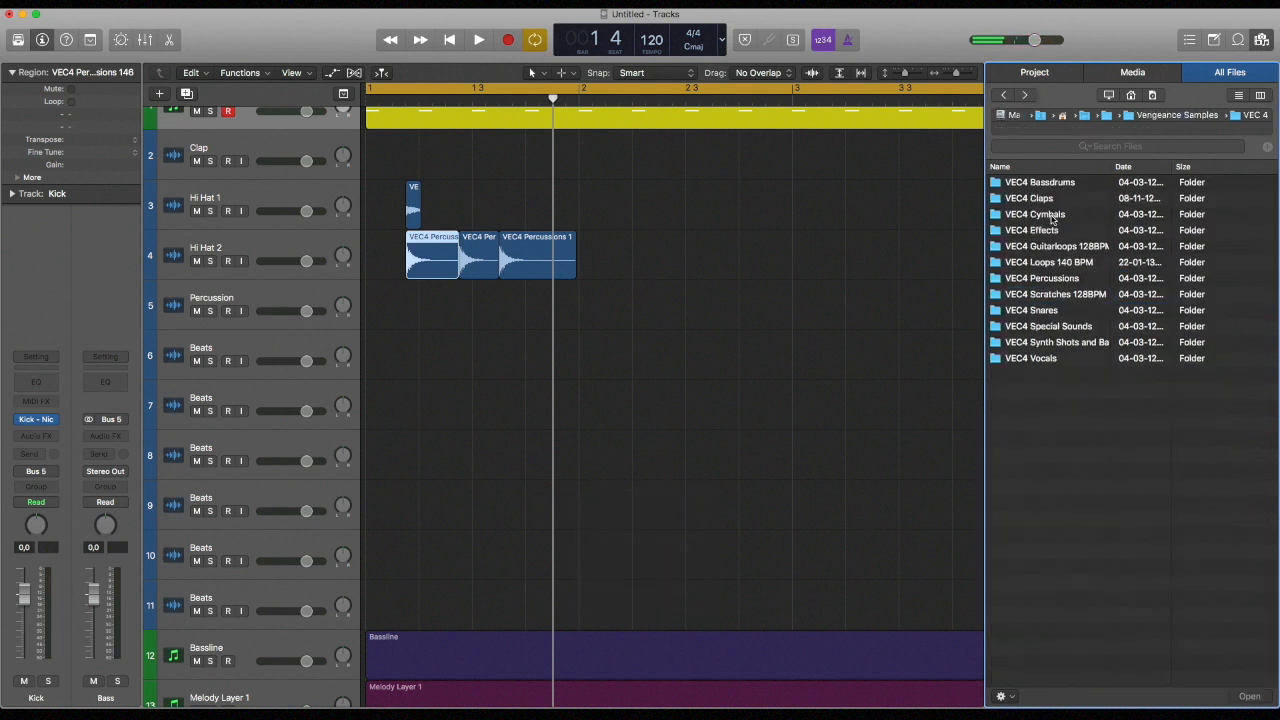
pyautogui.doubleClick(1040, 214)
pyautogui.doubleClick(1058, 186)
# Audition the closed hi-hat samples, from VEC4 Closed HH 003 through about 019
pyautogui.click(1048, 214)
pyautogui.press('Down')
pyautogui.press('Down')
pyautogui.press('Down')
pyautogui.press('Down')
pyautogui.press('Down')
pyautogui.press('Down')
pyautogui.press('Down')
pyautogui.press('Down')
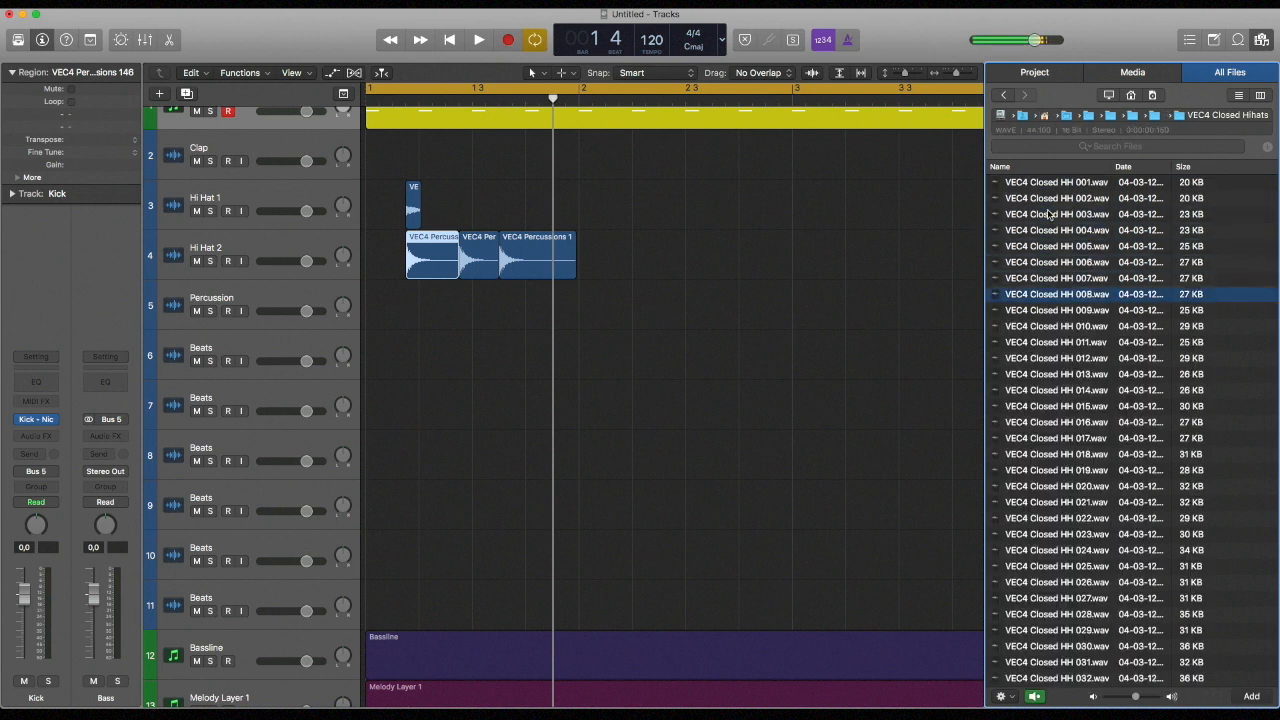
pyautogui.press('Down')
pyautogui.press('Down')
pyautogui.press('Down')
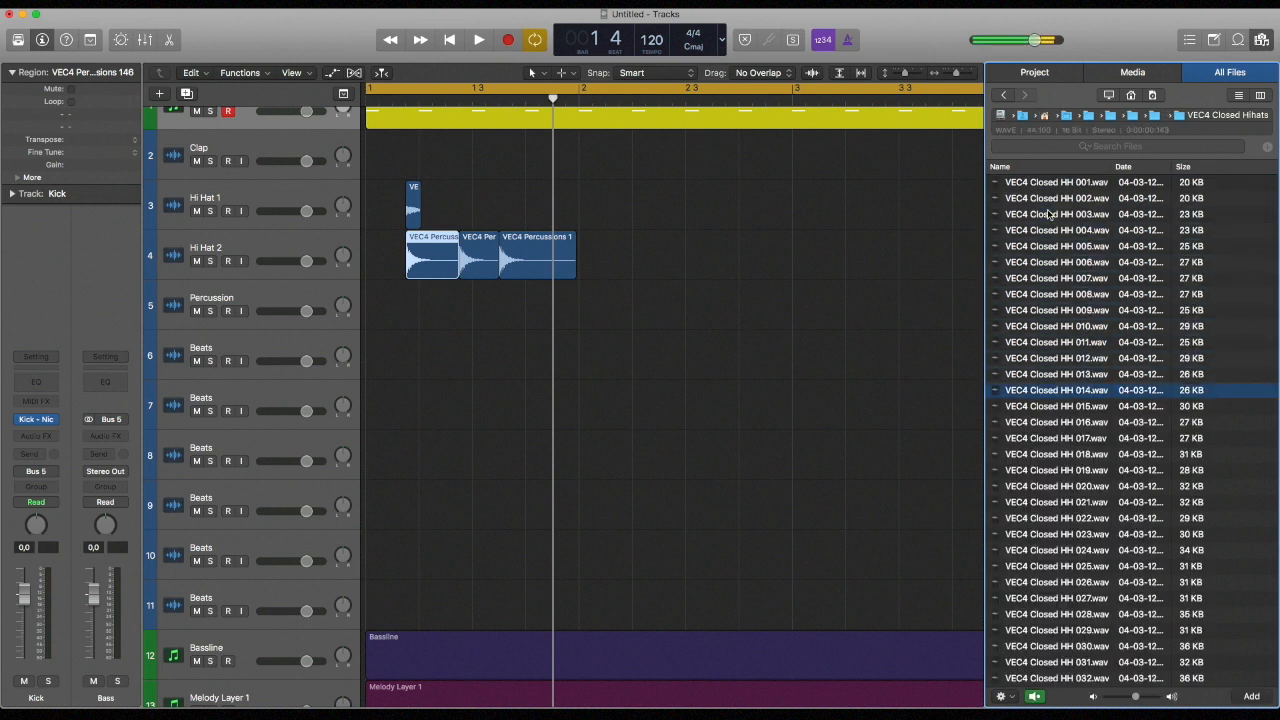
pyautogui.press('Down')
pyautogui.press('Down')
pyautogui.press('Down')
pyautogui.press('Up')
pyautogui.press('Down')
pyautogui.press('Down')
pyautogui.press('Down')
pyautogui.press('Up')
pyautogui.press('Down')
pyautogui.press('Up')
# Place VEC4 Closed HH 018 on the Percussion track as eight offbeat hits across bars 1 and 2, and play them
pyautogui.moveTo(1090, 456); pyautogui.dragTo(509, 311)
pyautogui.moveTo(641, 306); pyautogui.dragTo(609, 310)
pyautogui.press('space')
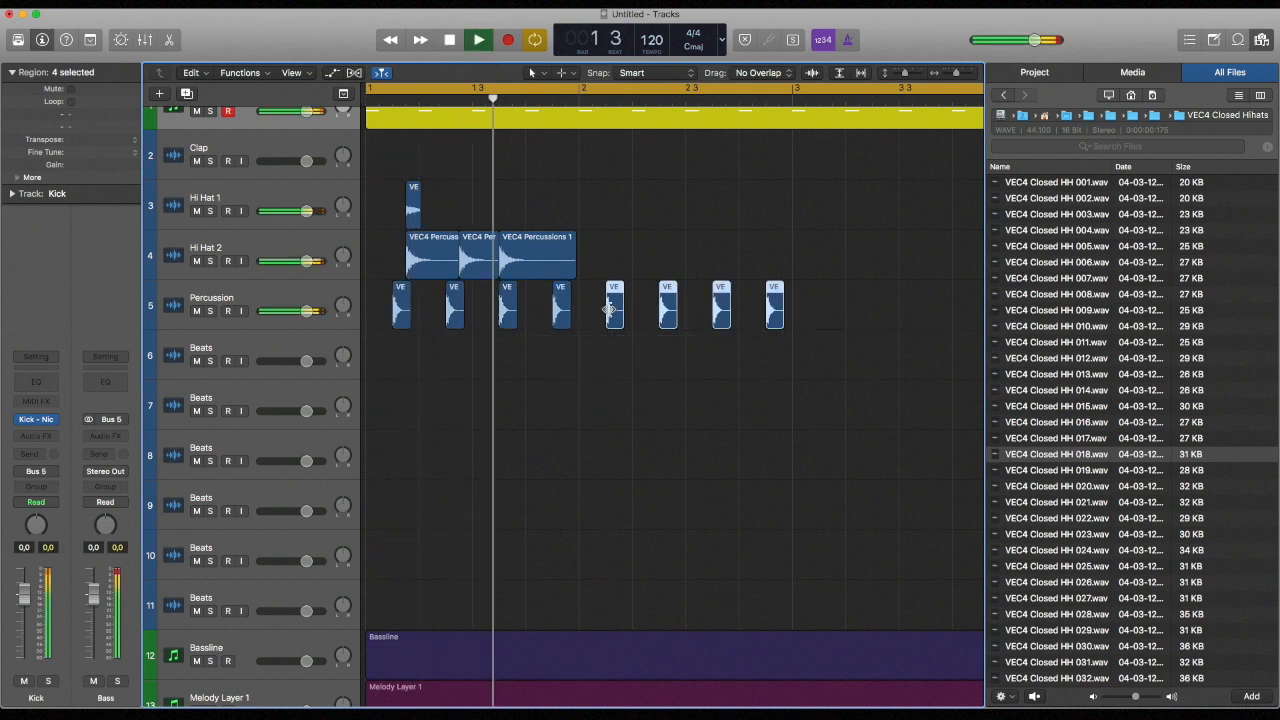
pyautogui.press('space')
# Copy the bar 1 regions of the Hi Hat 1 and Hi Hat 2 tracks to bar 2 and play the result
pyautogui.moveTo(636, 232)
pyautogui.mouseDown()
pyautogui.moveTo(415, 220)
pyautogui.moveTo(629, 222)
pyautogui.mouseUp()
pyautogui.press('space')
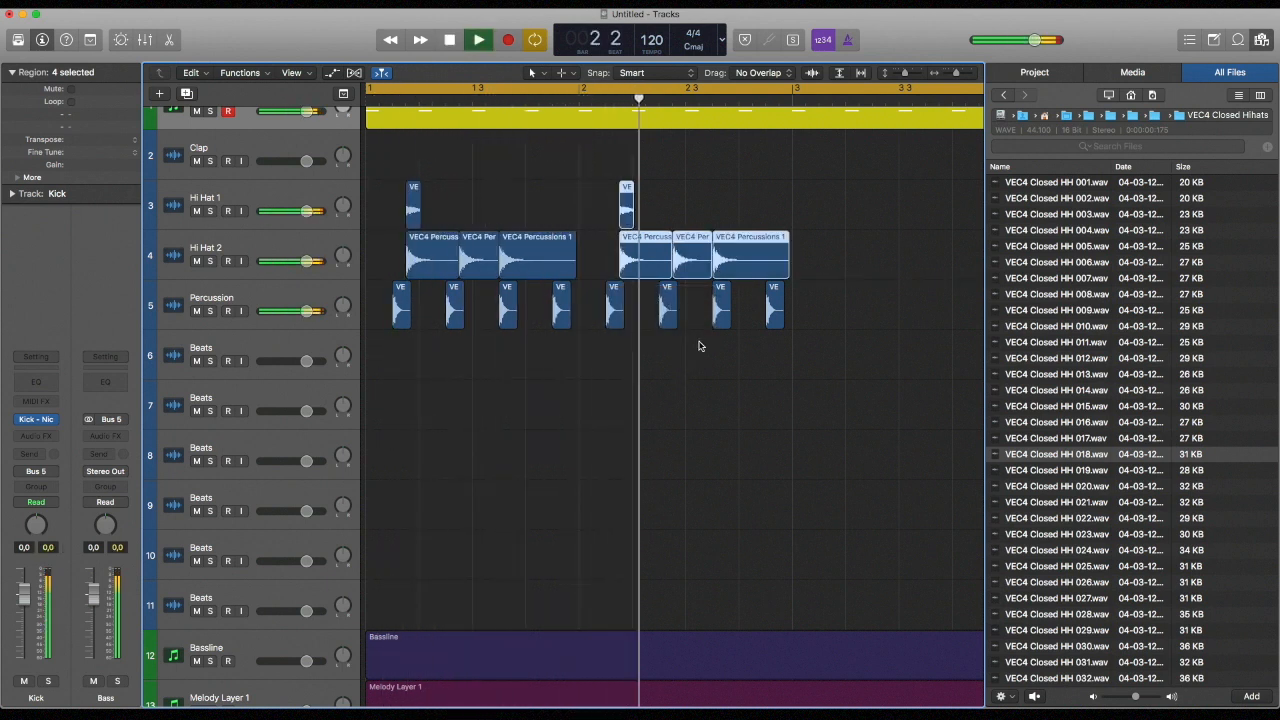
pyautogui.press('space')
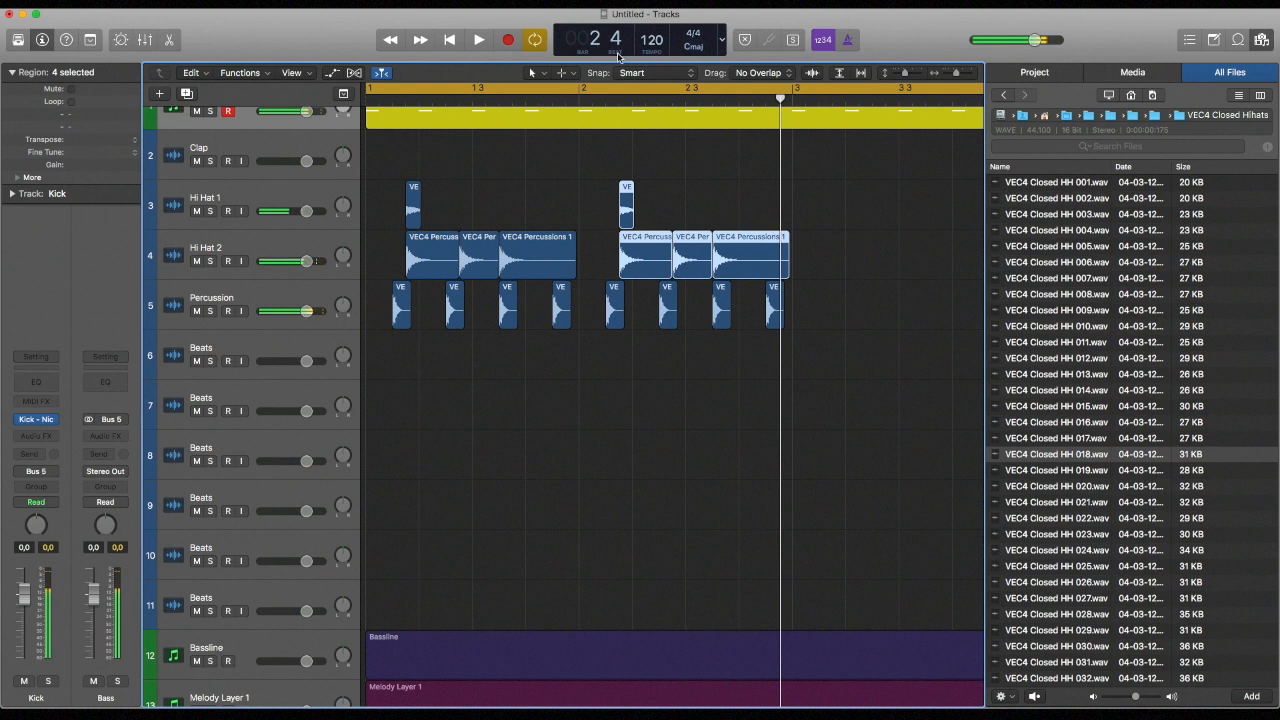
# Set the project tempo to 124 and play the beat
pyautogui.moveTo(644, 44); pyautogui.dragTo(656, 36)
pyautogui.press('space')
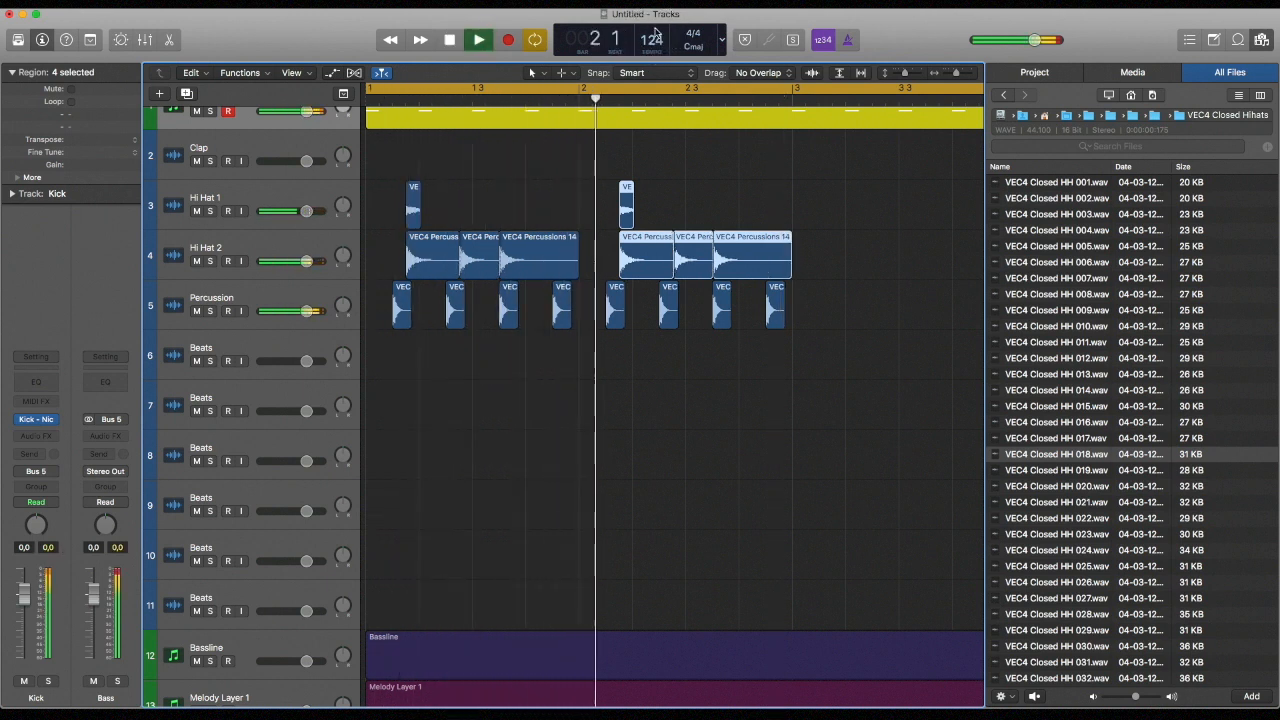
pyautogui.press('space')
# Open the VEC4 Claps folder in VEC 4 and audition clap samples down to VEC4 Claps 019
pyautogui.click(1078, 582)
pyautogui.click(1005, 96)
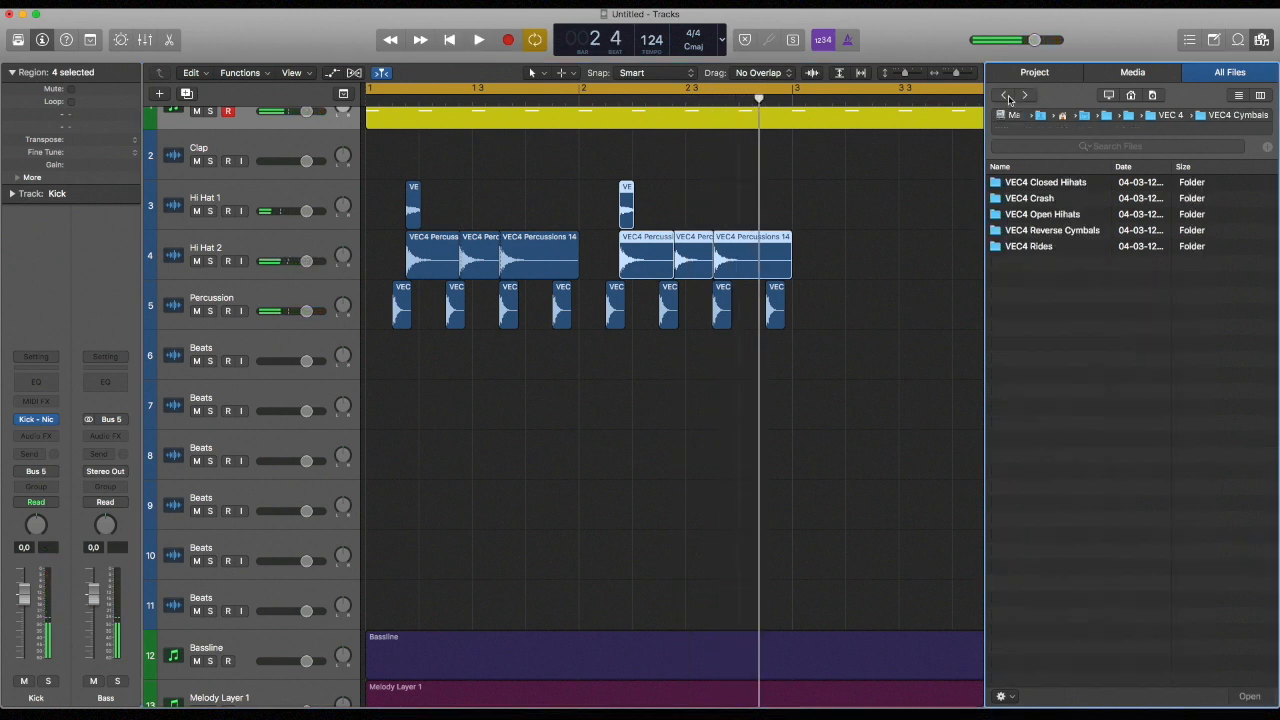
pyautogui.click(1005, 99)
pyautogui.doubleClick(1041, 198)
pyautogui.click(1060, 342)
pyautogui.scroll(-3, 1062, 348)
pyautogui.click(1066, 377)
pyautogui.click(1069, 407)
# Try VEC4 Claps 019 on the first Beats track against the beat and remove it
pyautogui.moveTo(1069, 416); pyautogui.dragTo(538, 362)
pyautogui.press('space')
pyautogui.press('space')
pyautogui.moveTo(610, 381); pyautogui.dragTo(425, 362)
pyautogui.press('Delete')
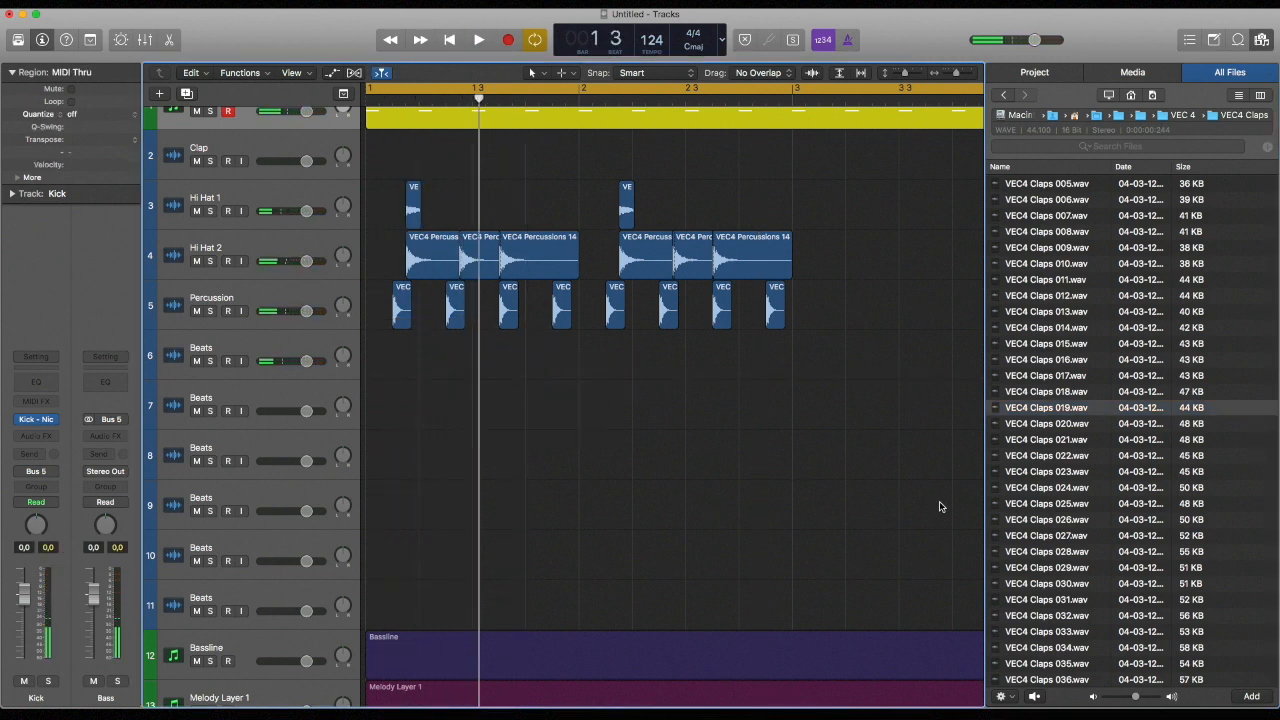
# Audition further clap samples in the VEC4 Claps folder below VEC4 Claps 019
pyautogui.click(1015, 520)
pyautogui.scroll(-5, 1027, 522)
pyautogui.click(1028, 522)
pyautogui.scroll(-3, 1028, 522)
pyautogui.click(1029, 522)
pyautogui.scroll(-6, 1029, 522)
pyautogui.click(1029, 520)
pyautogui.scroll(-8, 1029, 522)
pyautogui.click(1029, 522)
pyautogui.scroll(-5, 1029, 522)
pyautogui.click(1029, 522)
# Go back up through the VEC4 Claps list and audition more samples up to VEC4 Claps 035
pyautogui.click(1058, 487)
pyautogui.click(1066, 344)
pyautogui.click(1060, 280)
pyautogui.scroll(8, 1060, 290)
pyautogui.click(1058, 335)
pyautogui.click(1072, 396)
pyautogui.scroll(8, 1070, 380)
pyautogui.click(1067, 355)
pyautogui.click(1068, 290)
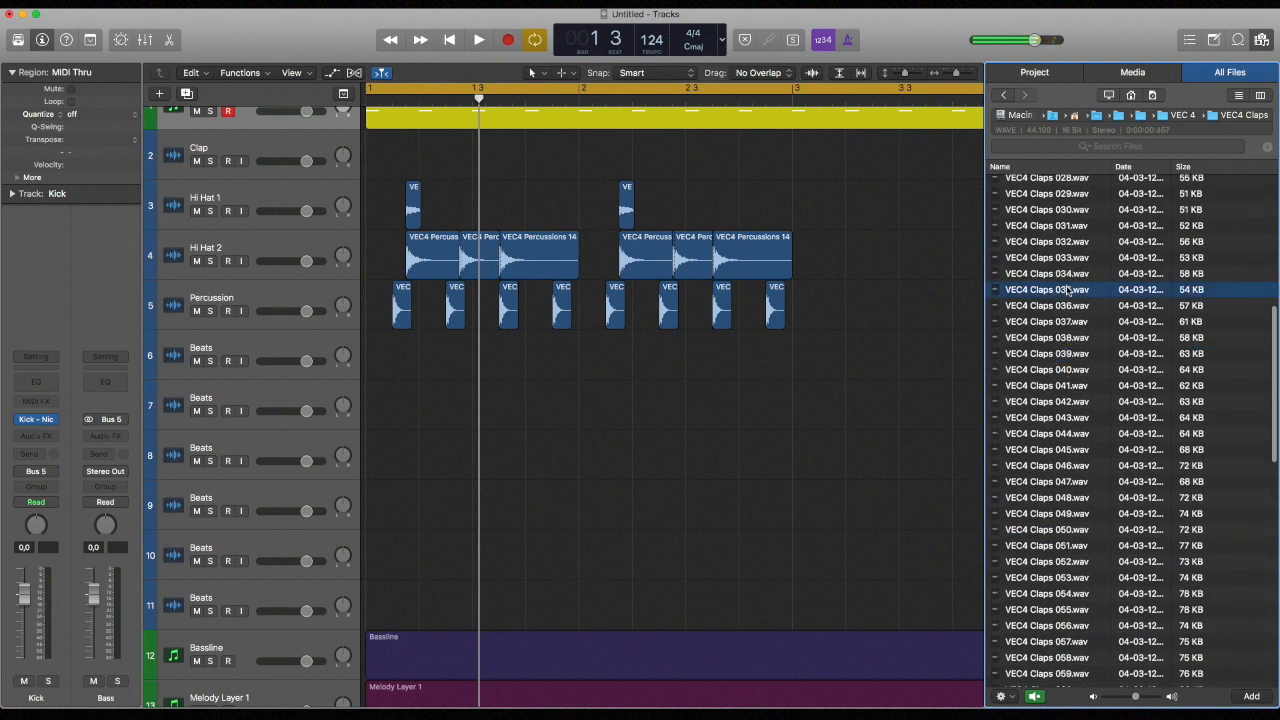
pyautogui.scroll(2, 1060, 270)
# Open the VEC4 Snares folder in VEC 4 and audition snare samples down to VEC4 Snares 055
pyautogui.click(1006, 96)
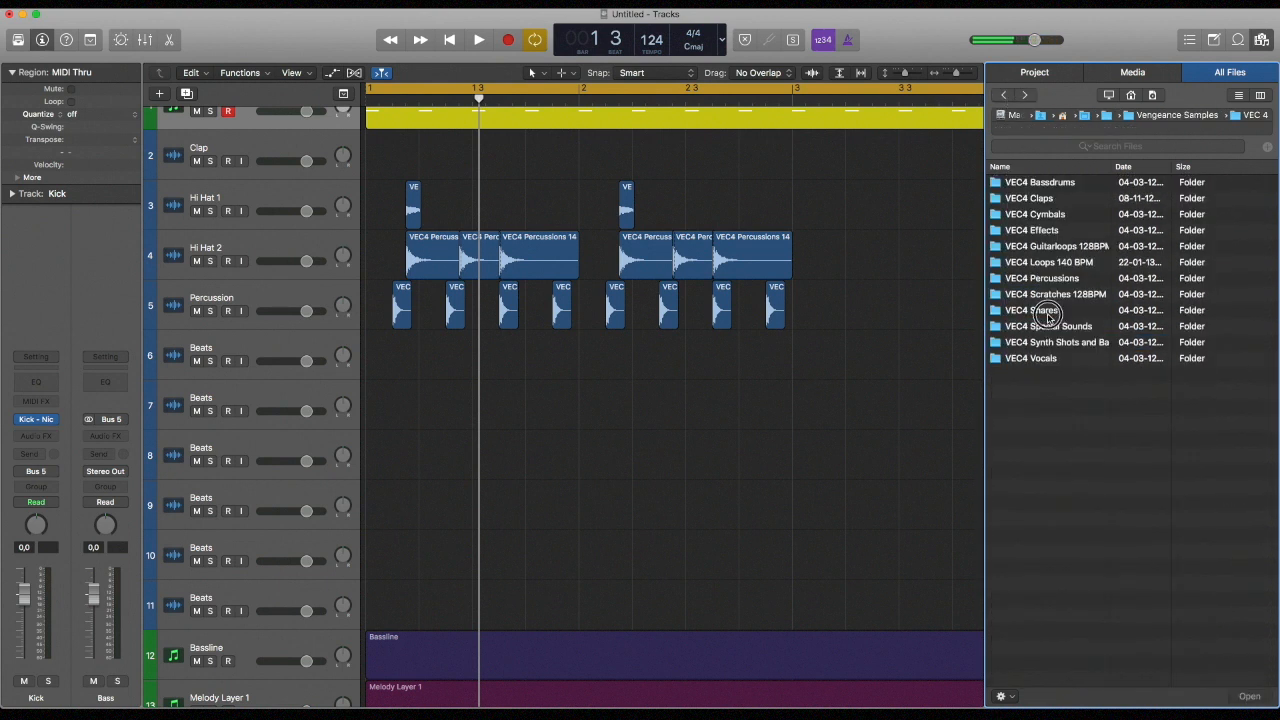
pyautogui.doubleClick(1046, 311)
pyautogui.click(1051, 412)
pyautogui.click(1052, 474)
pyautogui.click(1056, 518)
pyautogui.scroll(-10, 1057, 518)
pyautogui.click(1058, 515)
pyautogui.click(1057, 527)
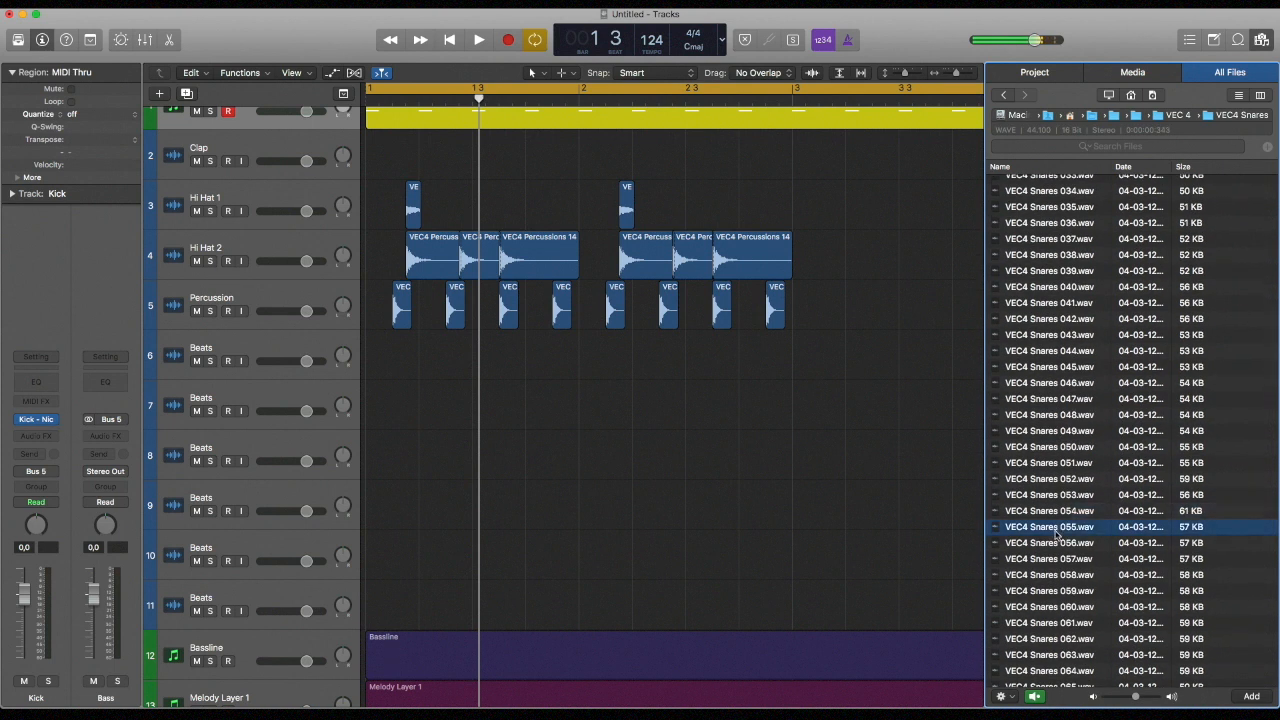
# Audition more snare samples down to VEC4 Snares 089
pyautogui.scroll(-5, 1057, 530)
pyautogui.click(1057, 533)
pyautogui.click(1052, 470)
pyautogui.click(1057, 485)
pyautogui.click(1058, 517)
pyautogui.scroll(-8, 1058, 517)
pyautogui.click(1060, 510)
pyautogui.click(1064, 399)
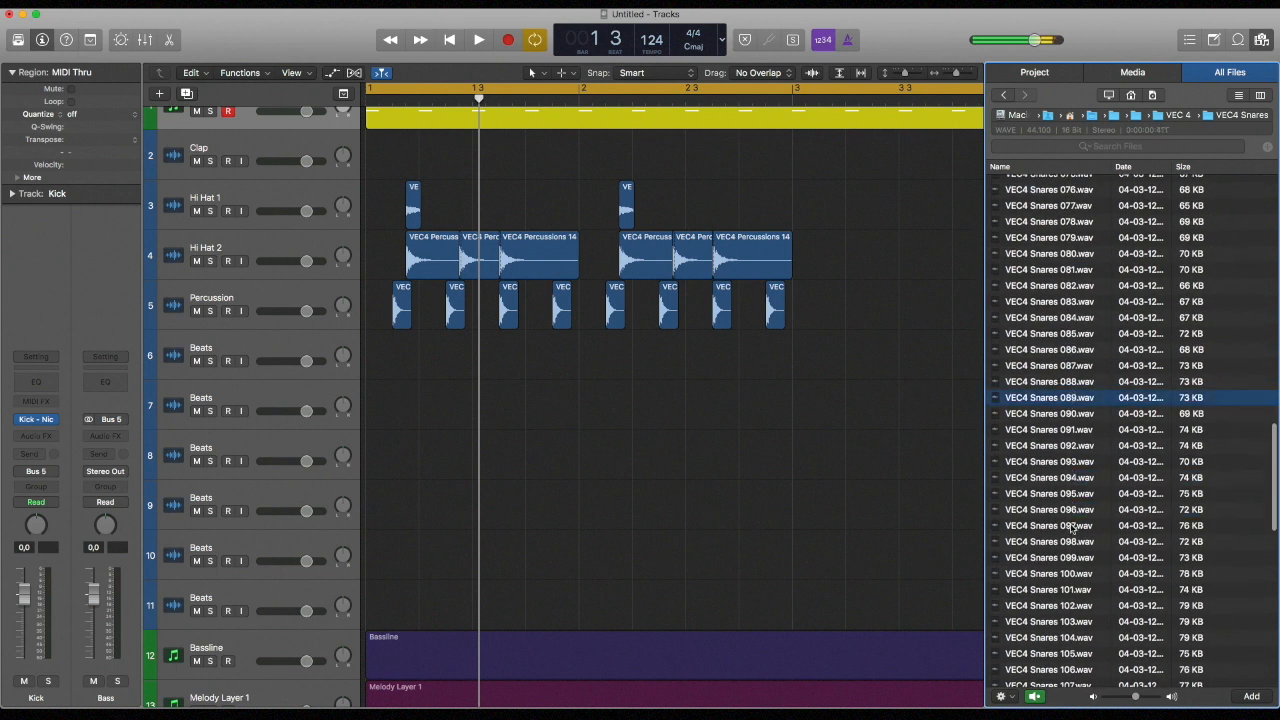
# Continue auditioning snares, including VEC4 Snares 104 and VEC4 Snares 110
pyautogui.click(1060, 598)
pyautogui.scroll(-2, 1070, 565)
pyautogui.click(1064, 556)
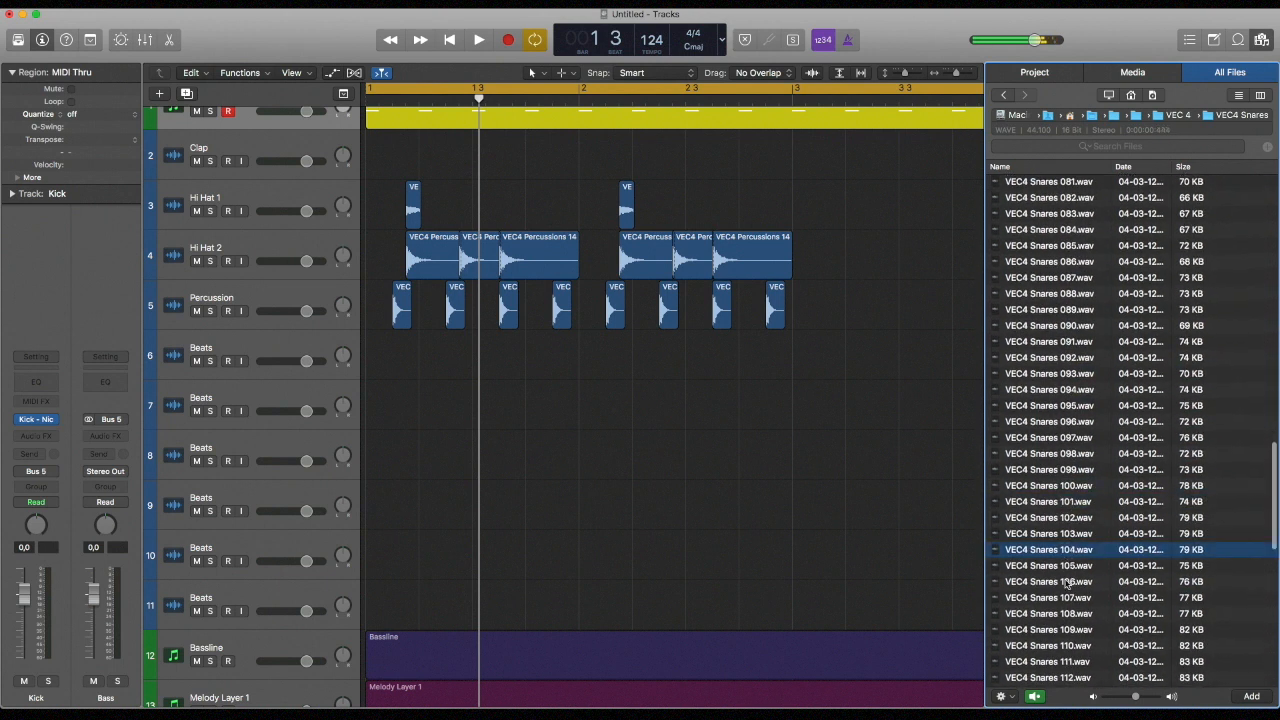
pyautogui.scroll(-3, 1062, 590)
pyautogui.click(1058, 580)
pyautogui.click(1062, 518)
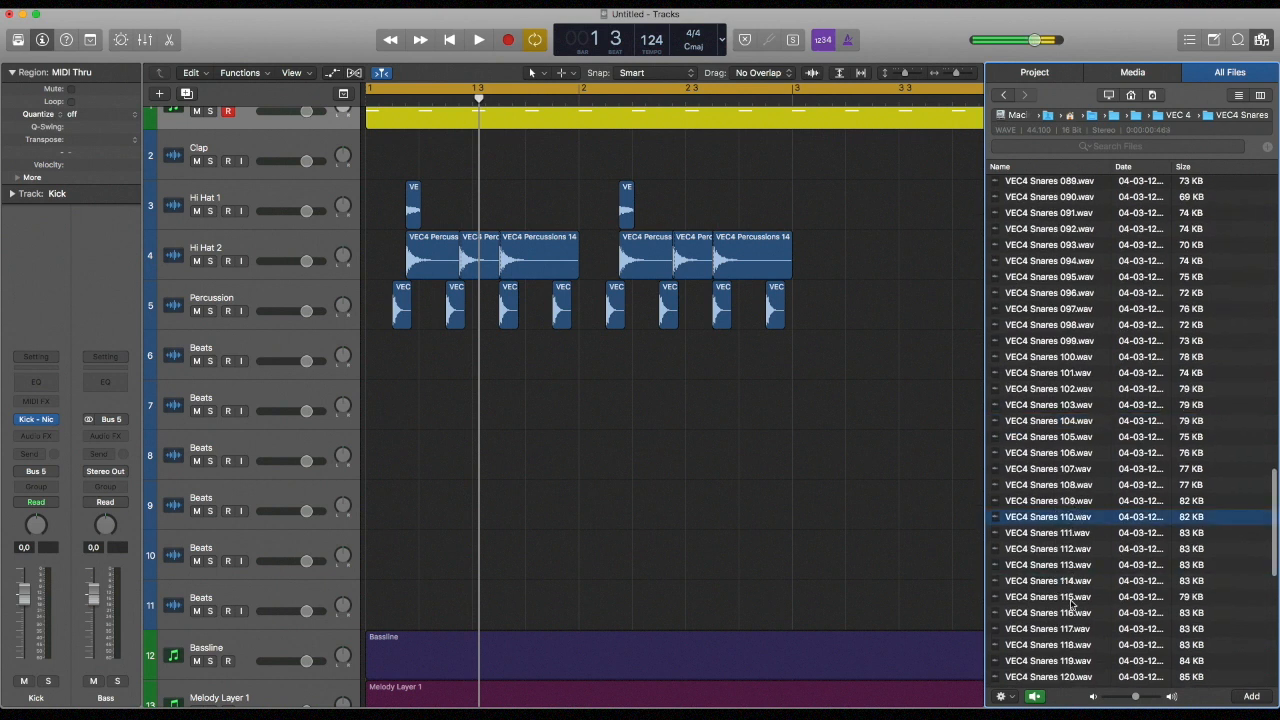
# Audition the snare samples below VEC4 Snares 110 and return to the earlier ones
pyautogui.scroll(-3, 1070, 600)
pyautogui.click(1051, 585)
pyautogui.scroll(-3, 1055, 592)
pyautogui.click(1059, 593)
pyautogui.click(1061, 546)
pyautogui.scroll(20, 1058, 535)
# Place the chosen snare sample in bar 1 on the first Beats track, play it with the beat and hide the file browser
pyautogui.click(1042, 328)
pyautogui.moveTo(1058, 326); pyautogui.dragTo(538, 363)
pyautogui.press('space')
pyautogui.press('space')
pyautogui.moveTo(540, 363); pyautogui.dragTo(539, 363)
pyautogui.press('f')
# Copy the bar 1 snare hits to bar 2, end the cycle range at bar 3 and play the loop
pyautogui.moveTo(426, 365); pyautogui.dragTo(640, 364)
pyautogui.moveTo(1193, 91); pyautogui.dragTo(796, 91)
pyautogui.click(859, 178)
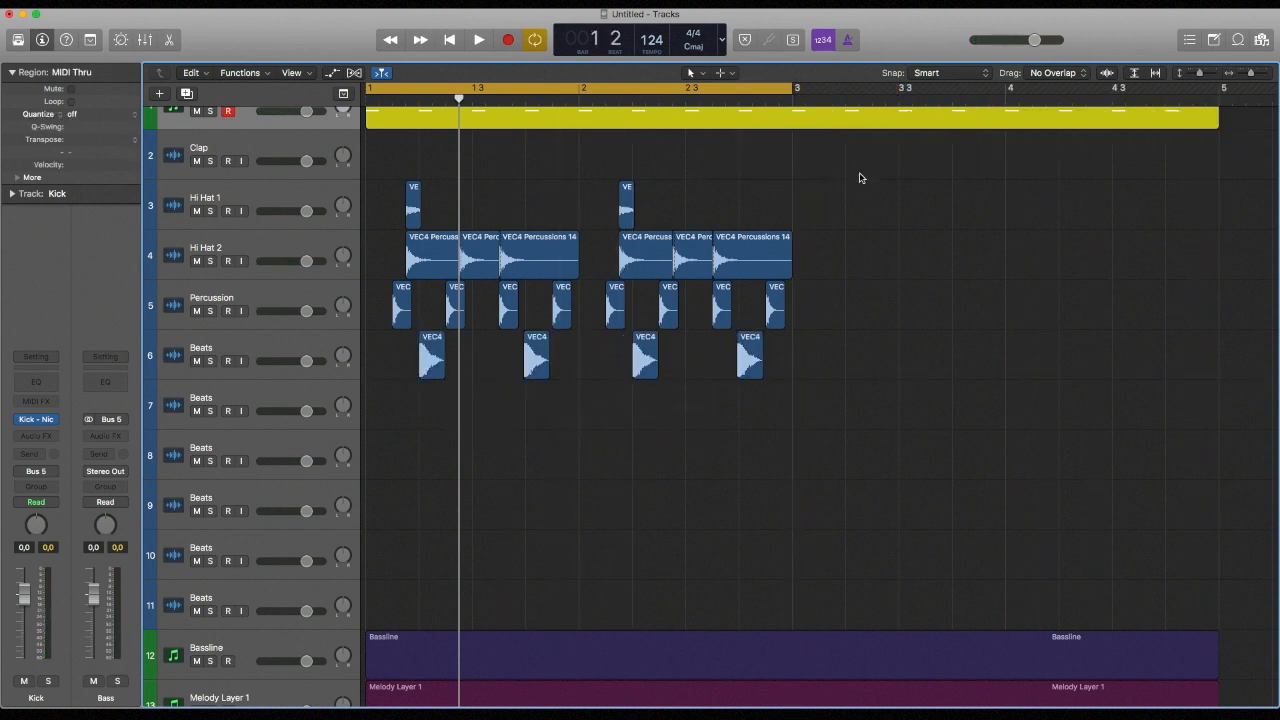
pyautogui.press('space')
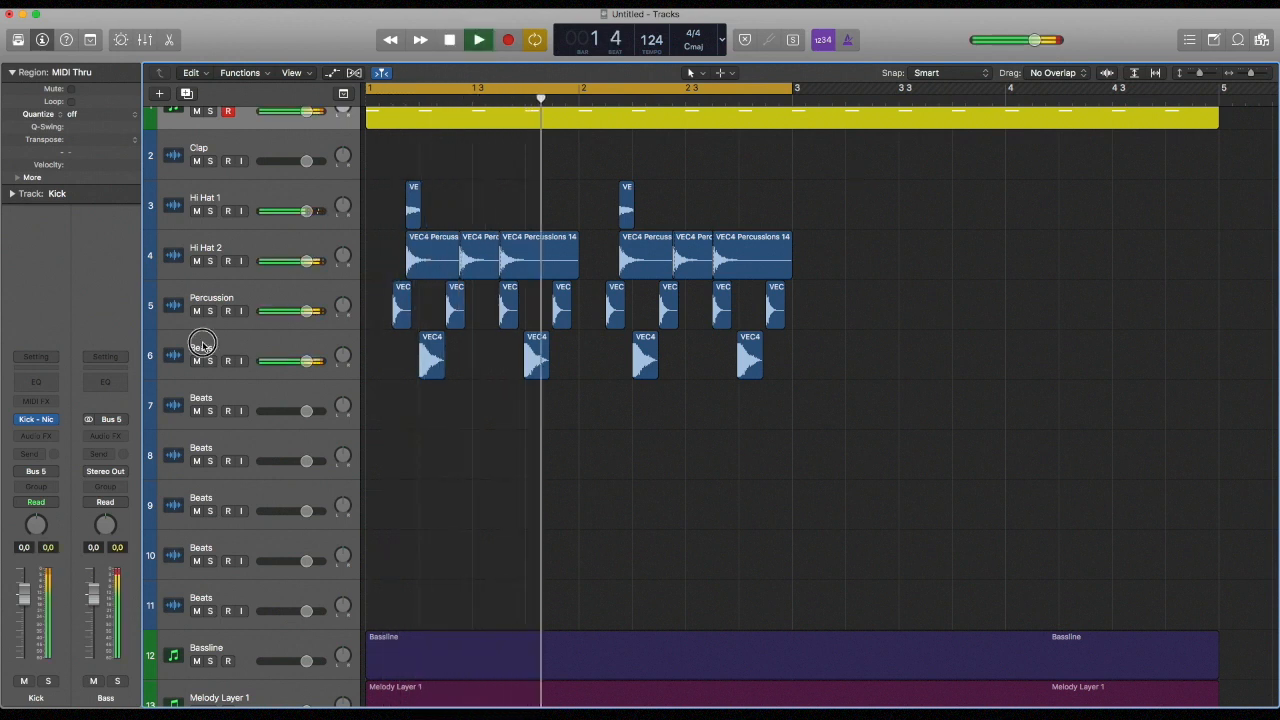
# Lower the volume of the Beats track holding the snare hits to -8.2 dB during playback
pyautogui.click(202, 345)
pyautogui.moveTo(26, 598); pyautogui.dragTo(30, 635)
pyautogui.press('space')
# Shift the second snare hit of bars 1 and 2 slightly later onto beat 4 and play the groove
pyautogui.moveTo(590, 400); pyautogui.dragTo(515, 363)
pyautogui.moveTo(740, 358); pyautogui.dragTo(538, 360)
pyautogui.press('space')
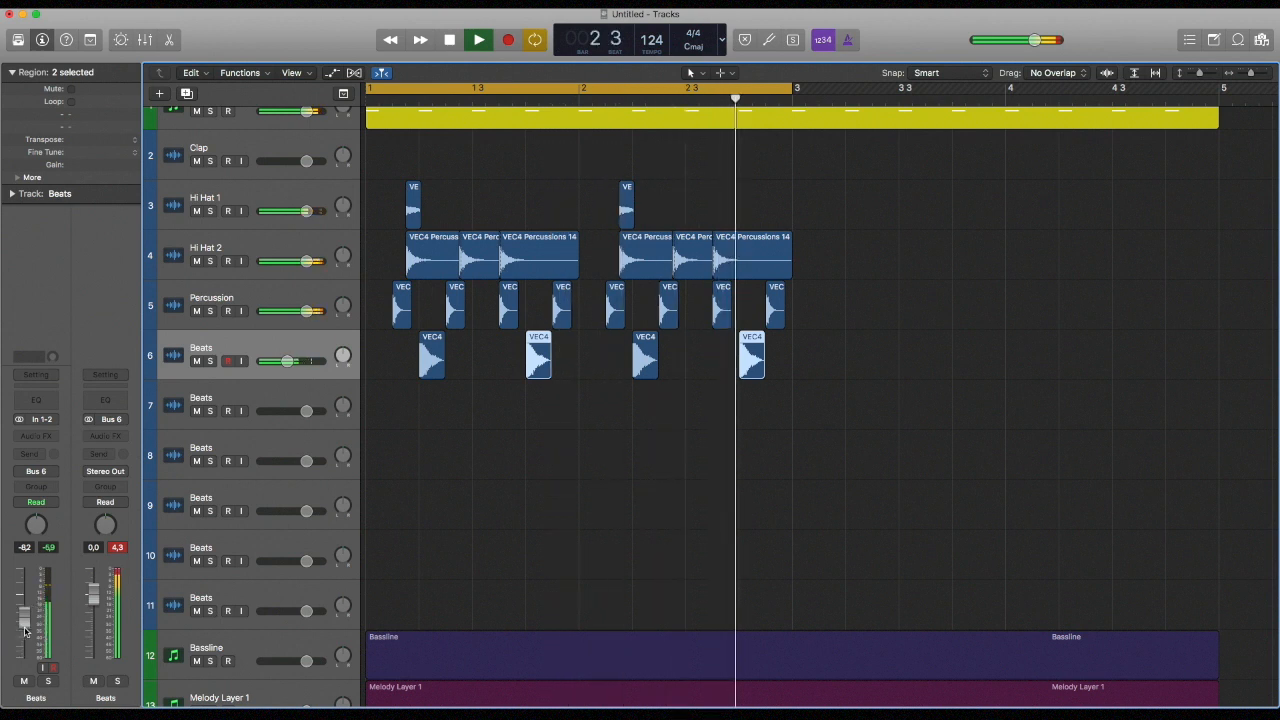
pyautogui.press('space')
pyautogui.scroll(1, 565, 279)
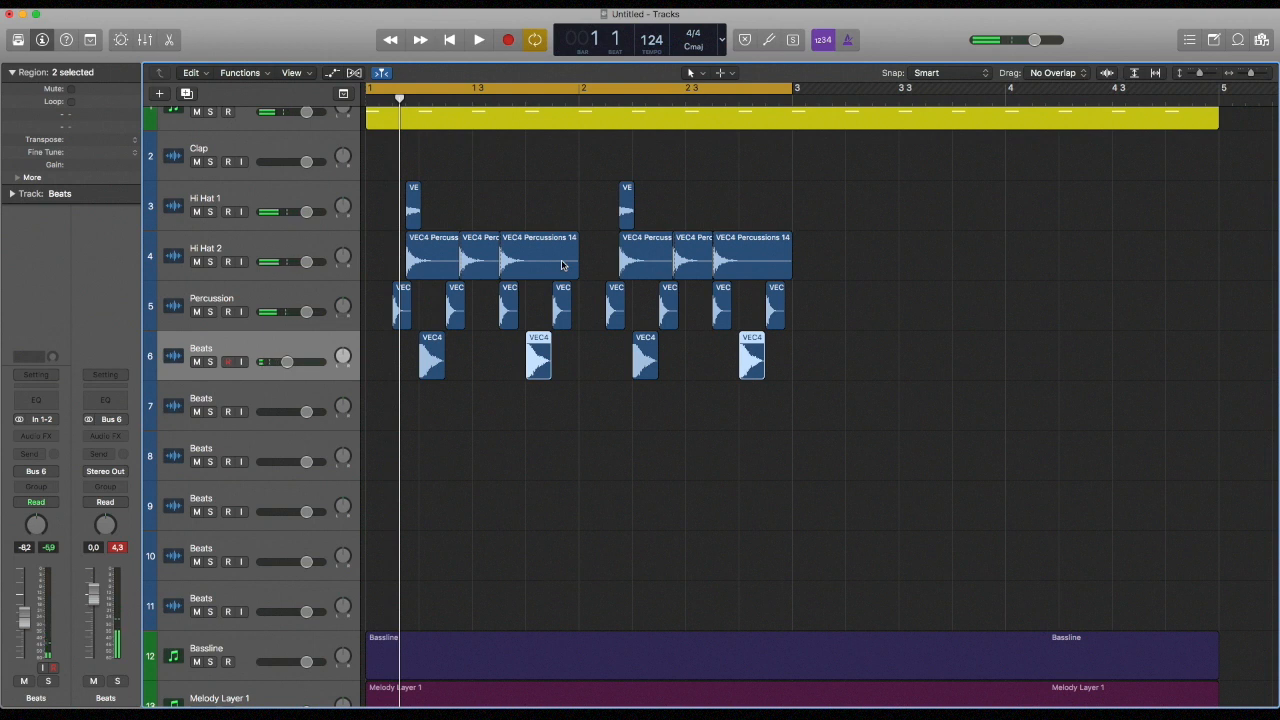
pyautogui.press('space')
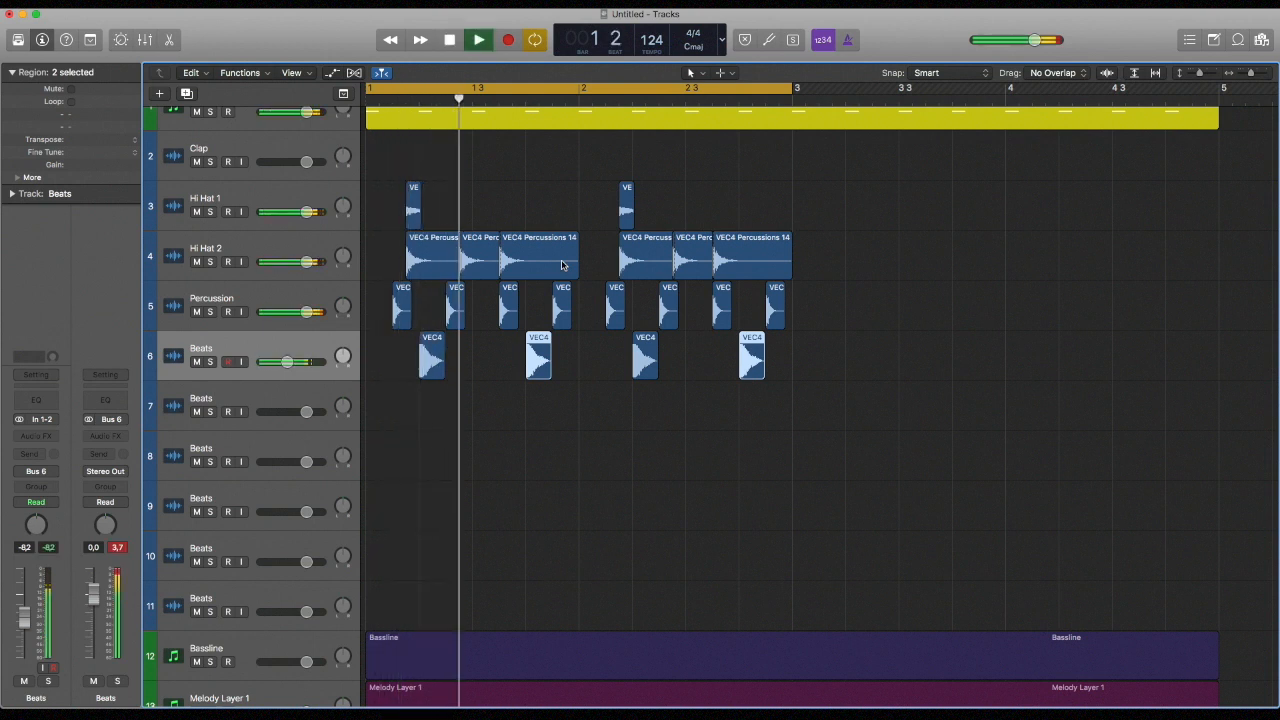
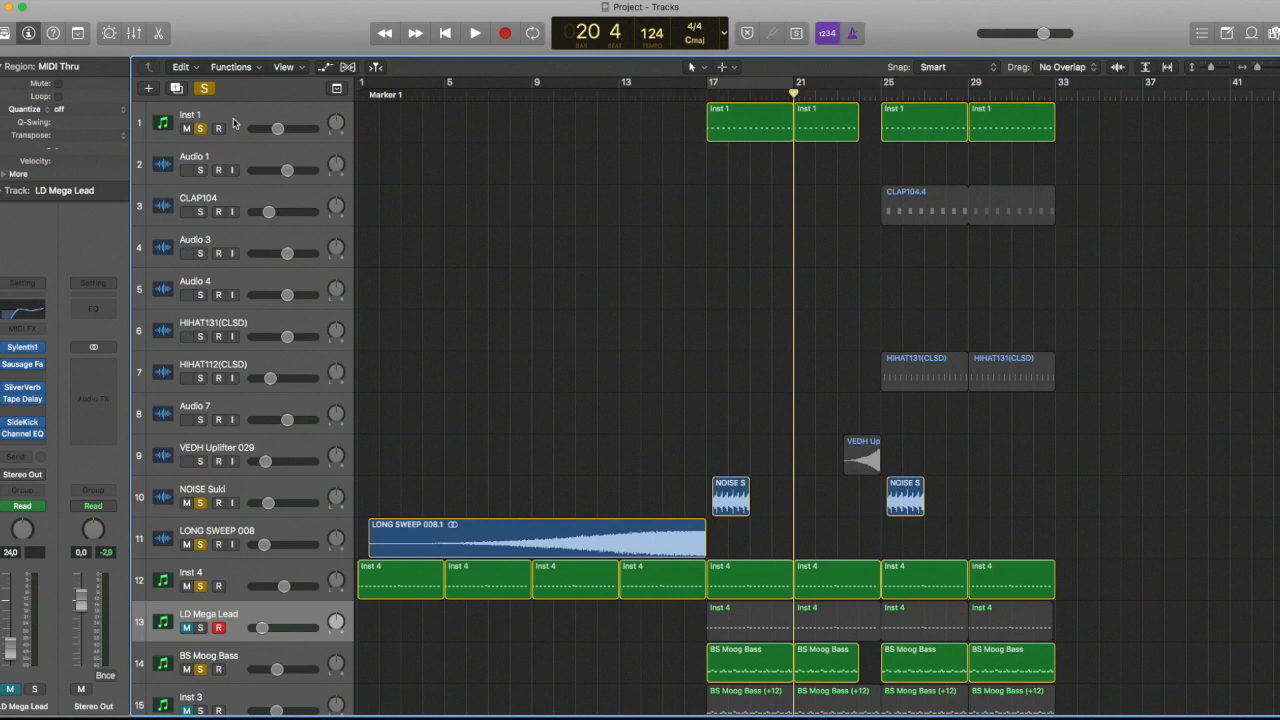
# Play the section with the cycle range on bars 17 to 21 and turn off solo on the NOISE Suki track
pyautogui.press('XF86AudioLowerVolume')
pyautogui.click(740, 87)
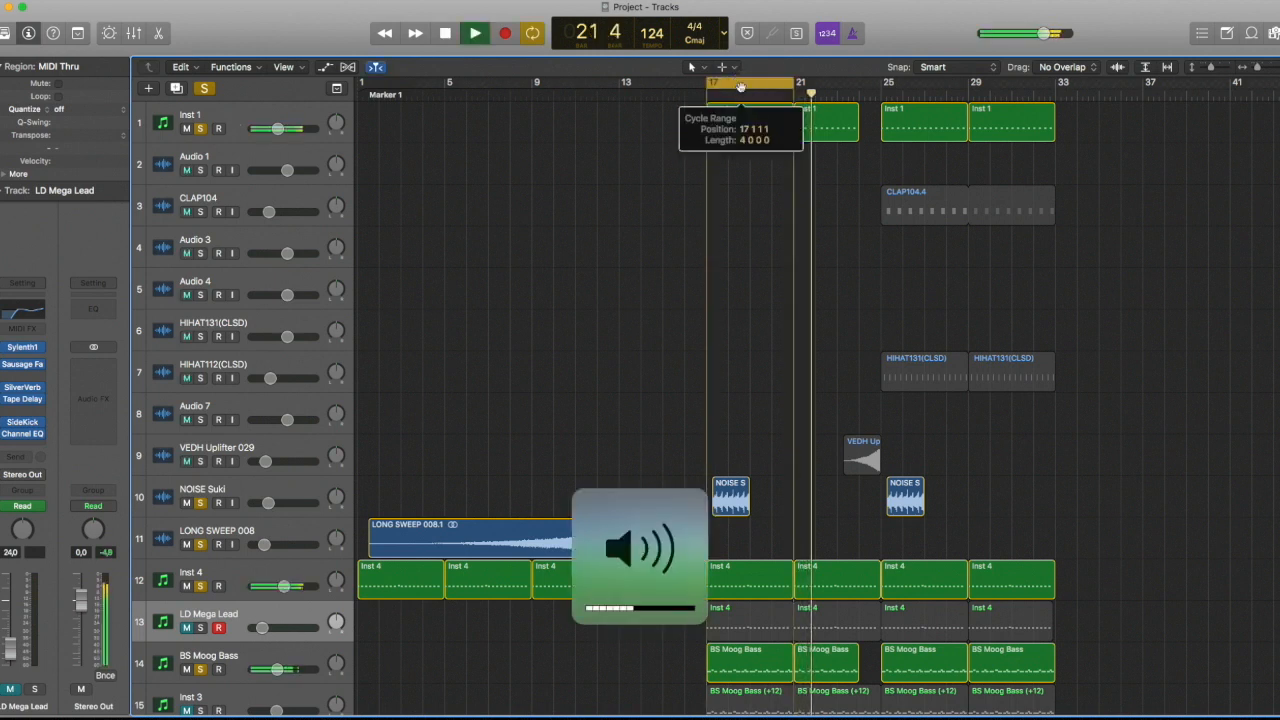
pyautogui.hscroll(1, 740, 88)
pyautogui.press('space')
pyautogui.press('space')
pyautogui.press('XF86AudioRaiseVolume')
pyautogui.hscroll(1, 765, 160)
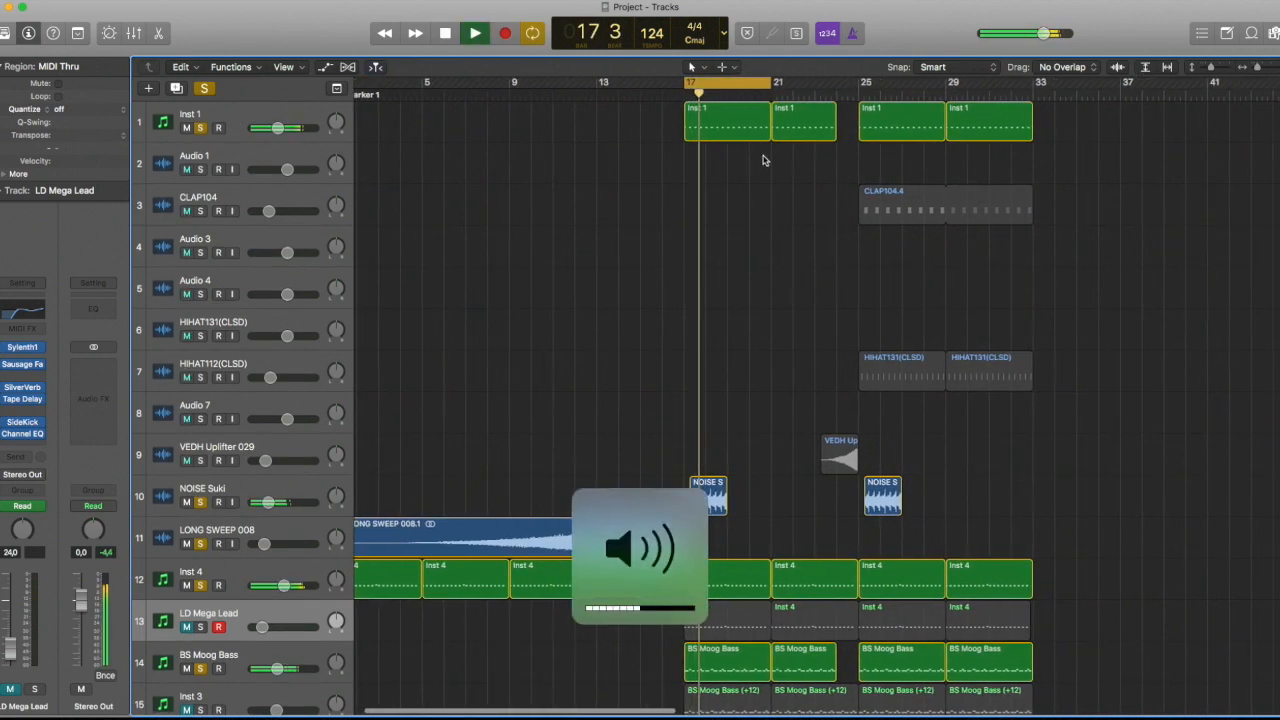
pyautogui.click(201, 502)
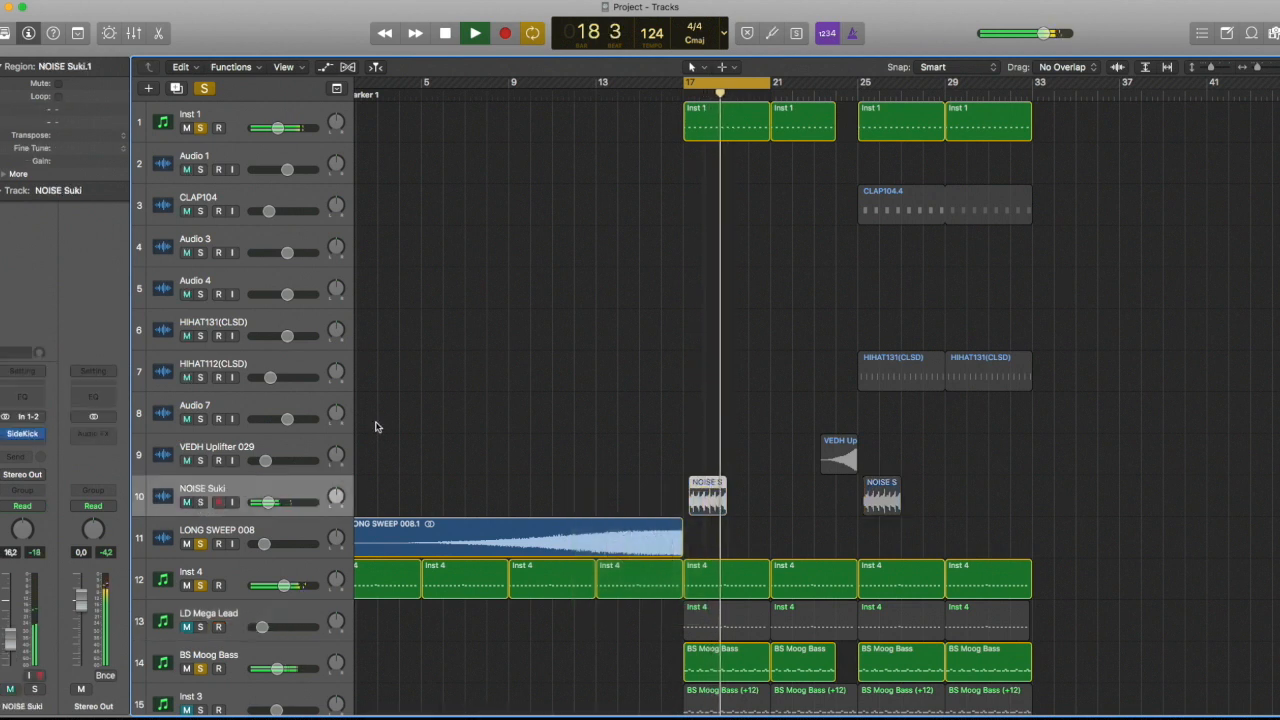
pyautogui.press('space')
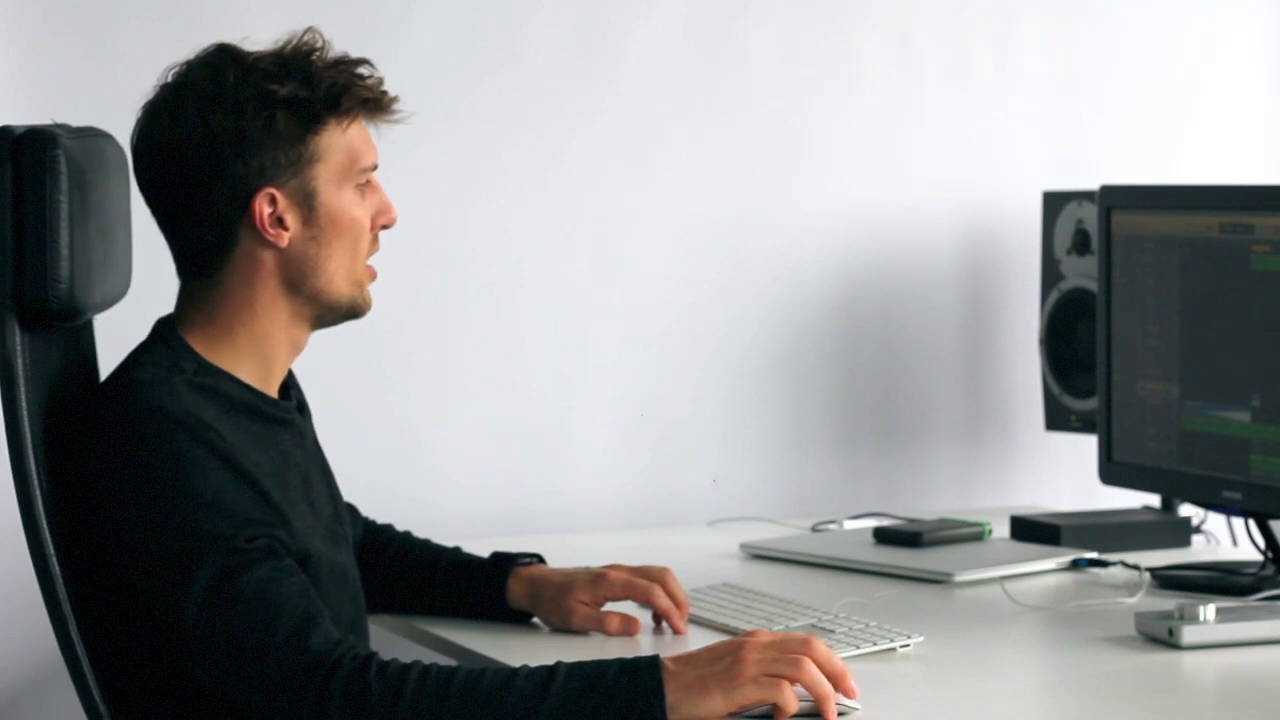
# Select the Inst 4 track and play the arrangement from bar 1 with the cycle range set to bars 1 to 33
pyautogui.click(197, 587)
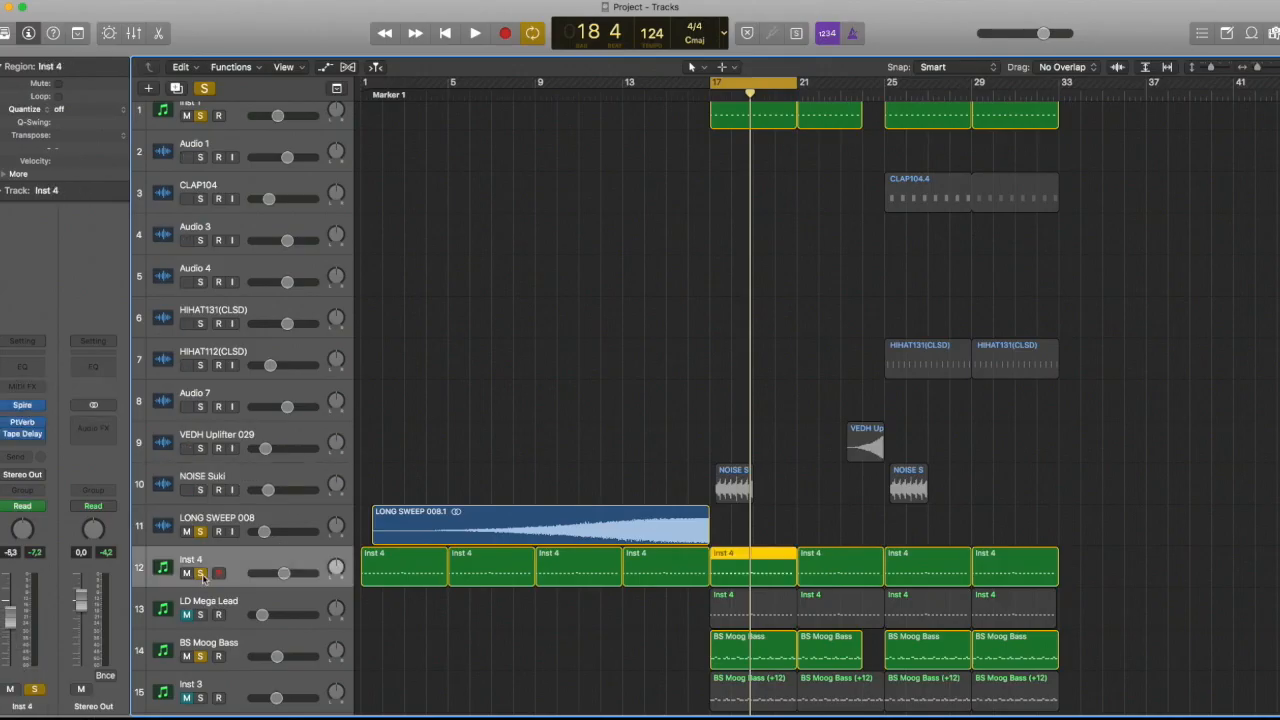
pyautogui.press('space')
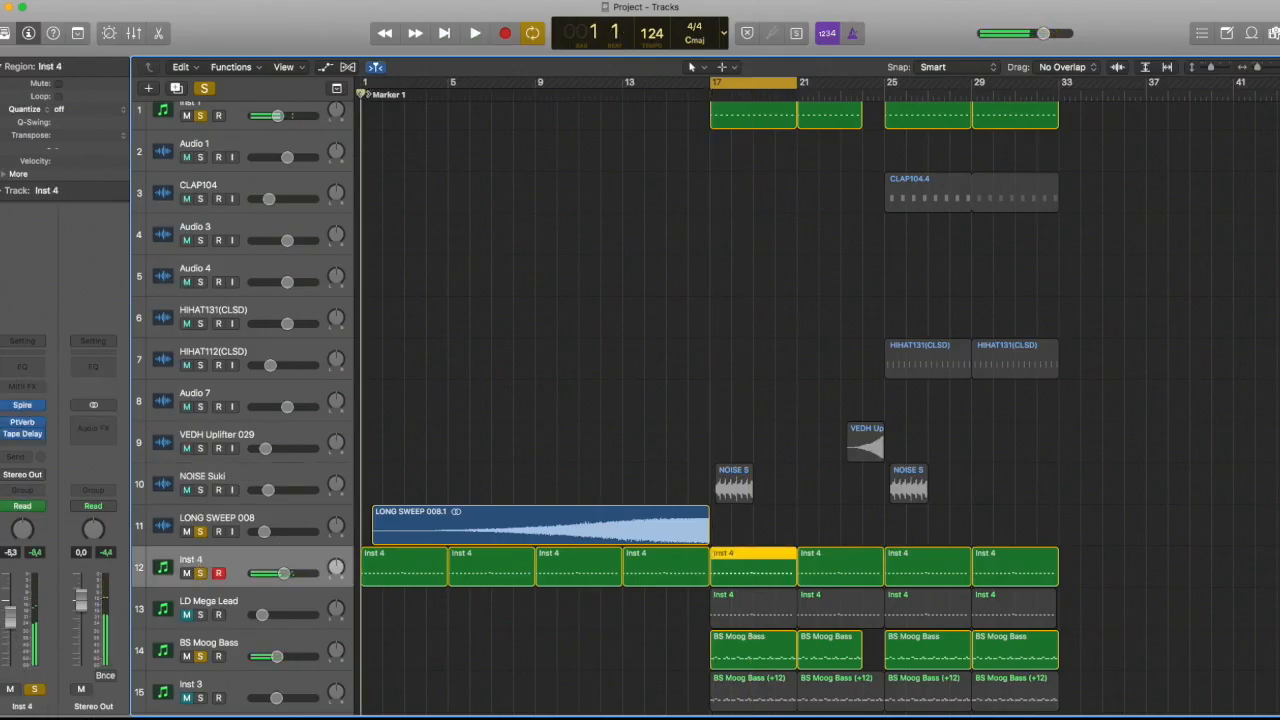
pyautogui.press('space')
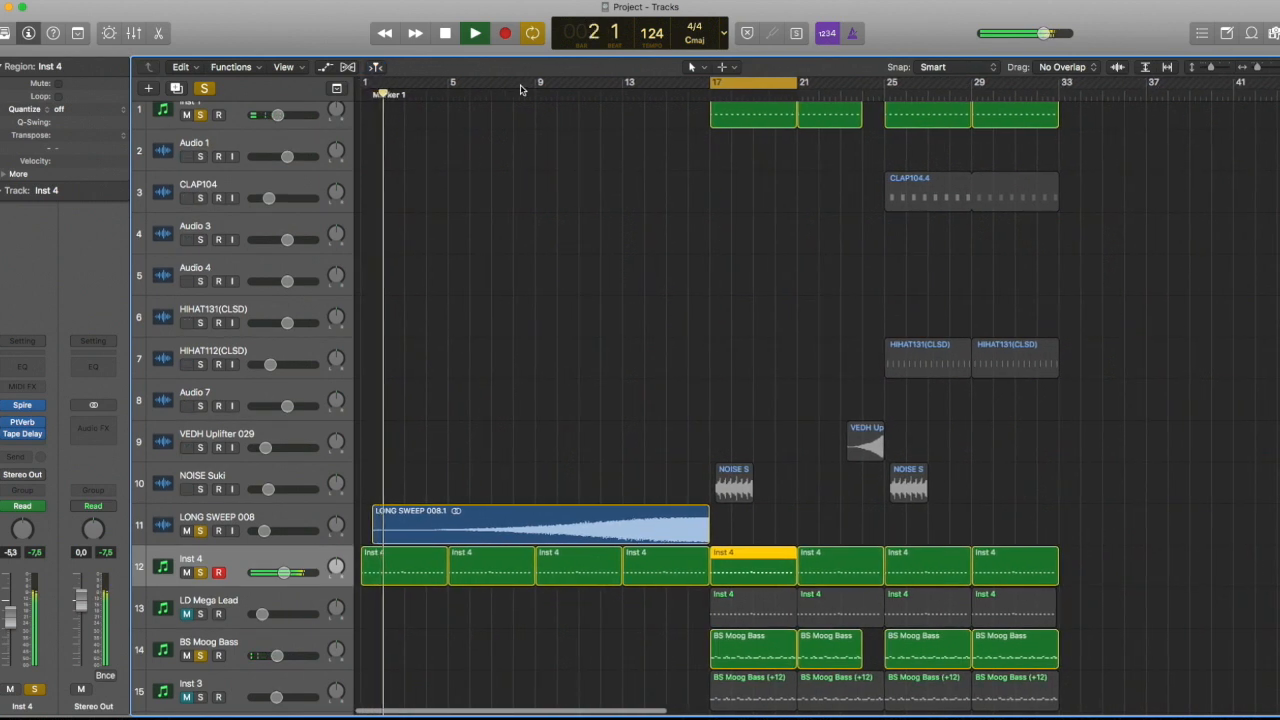
pyautogui.moveTo(368, 88); pyautogui.dragTo(1059, 120)
pyautogui.scroll(-1, 338, 556)
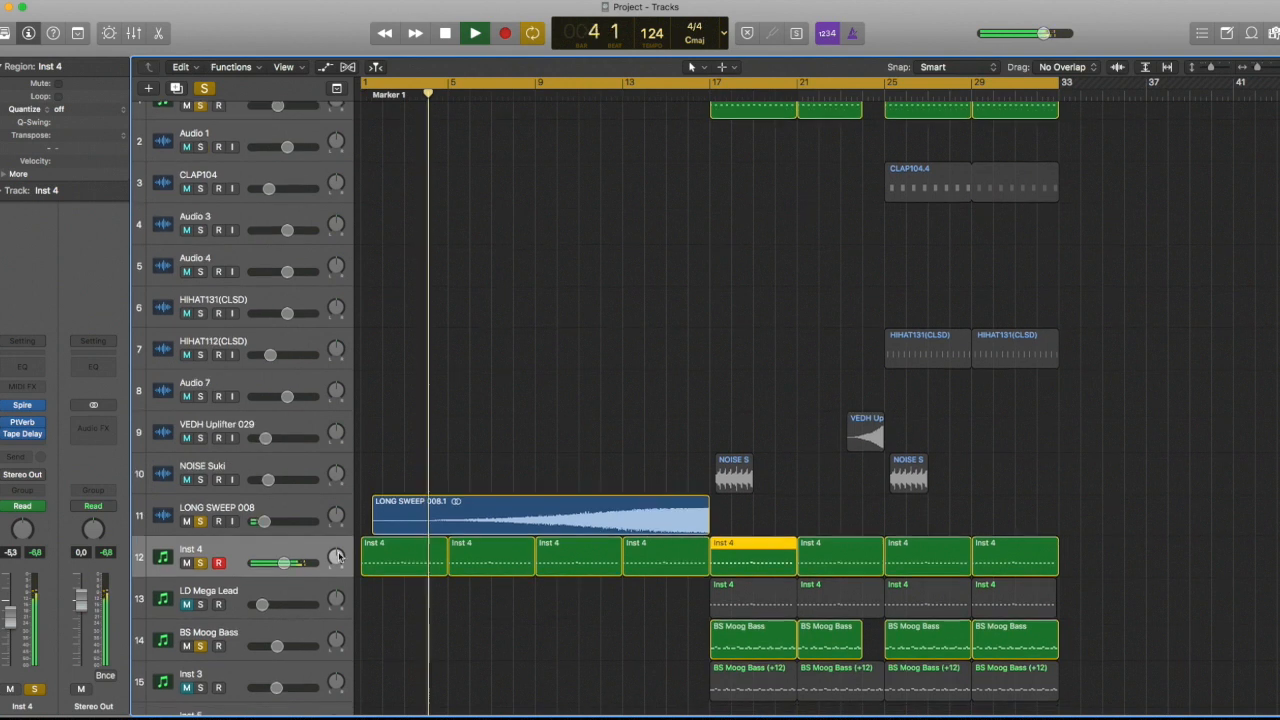
# Examine the Inst 4 filter cutoff automation while the arrangement plays, and hide the automation after stopping
pyautogui.press('a')
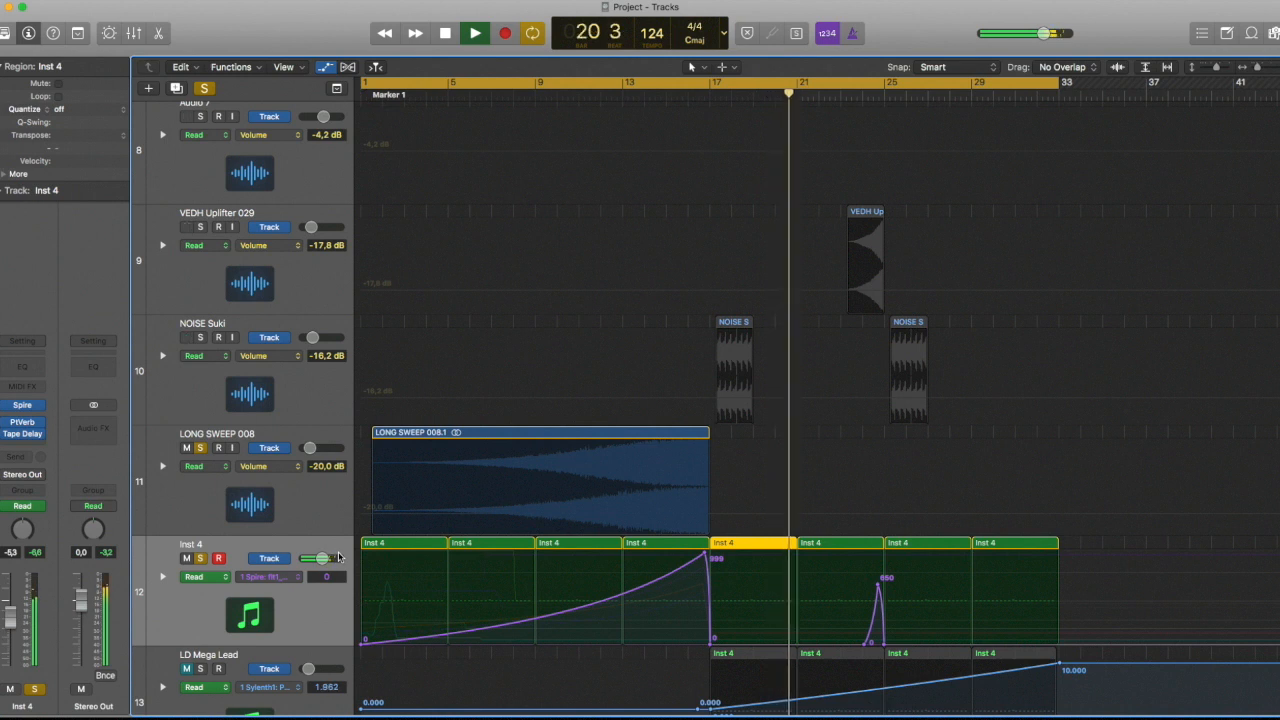
pyautogui.press('space')
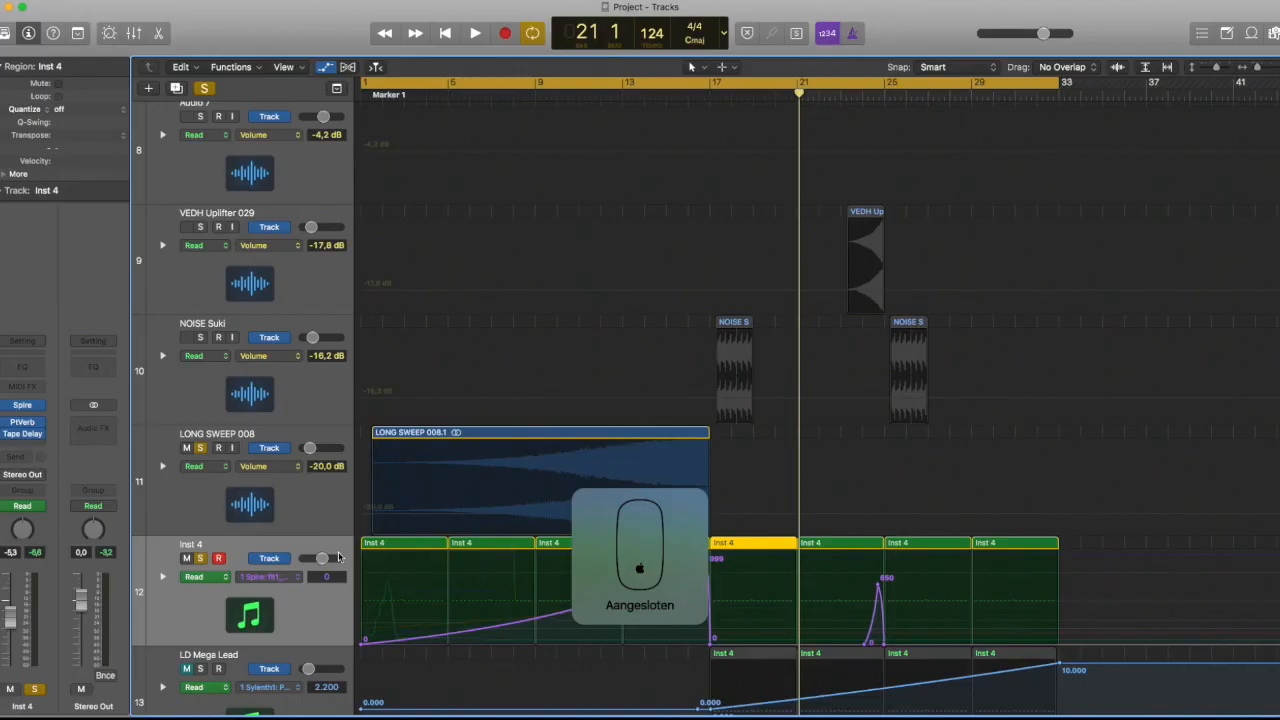
pyautogui.press('a')
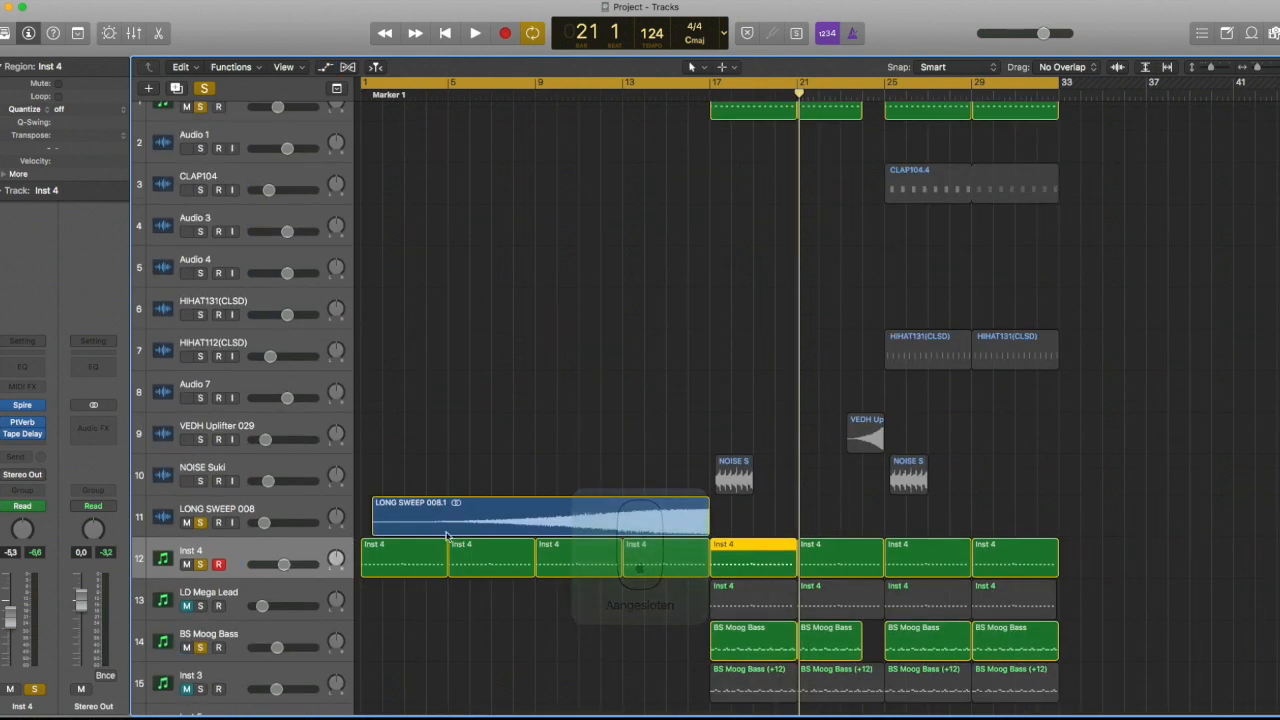
# Move the two Inst 1 regions at bar 25 to bar 33
pyautogui.hscroll(-3, 703, 498)
pyautogui.scroll(-3, 703, 498)
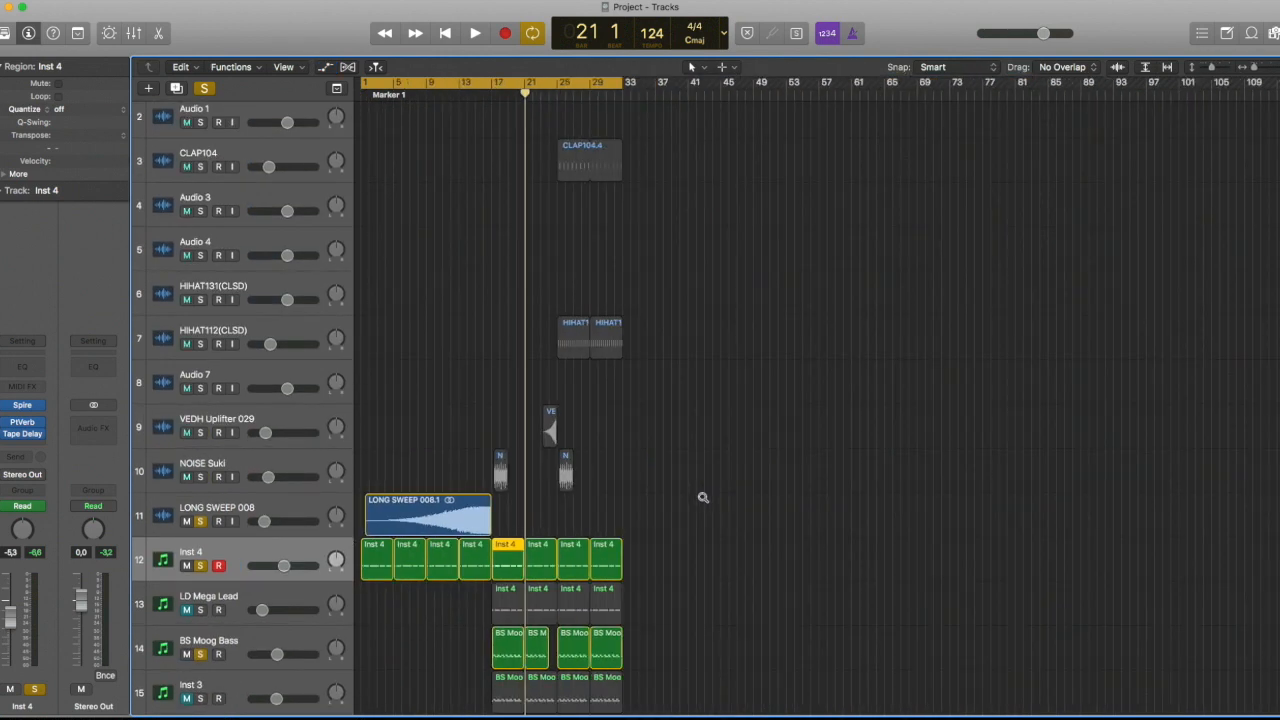
pyautogui.scroll(-5, 703, 498)
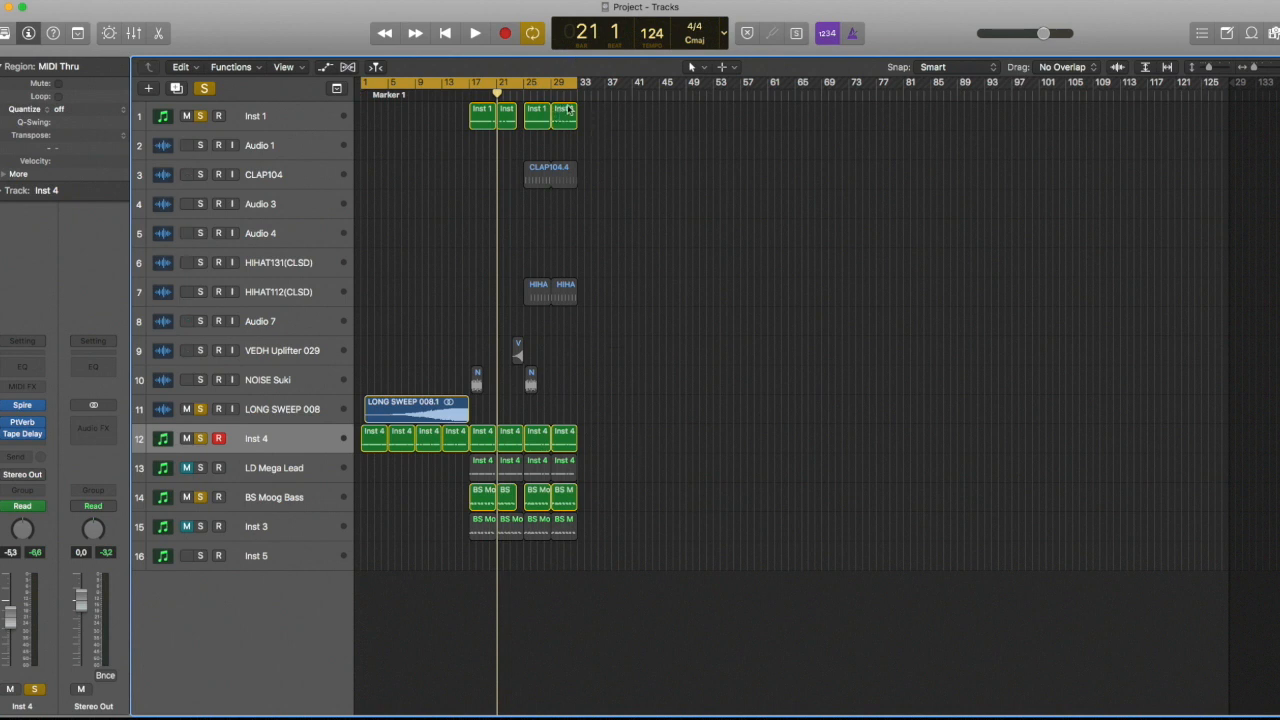
pyautogui.moveTo(565, 116); pyautogui.dragTo(620, 118)
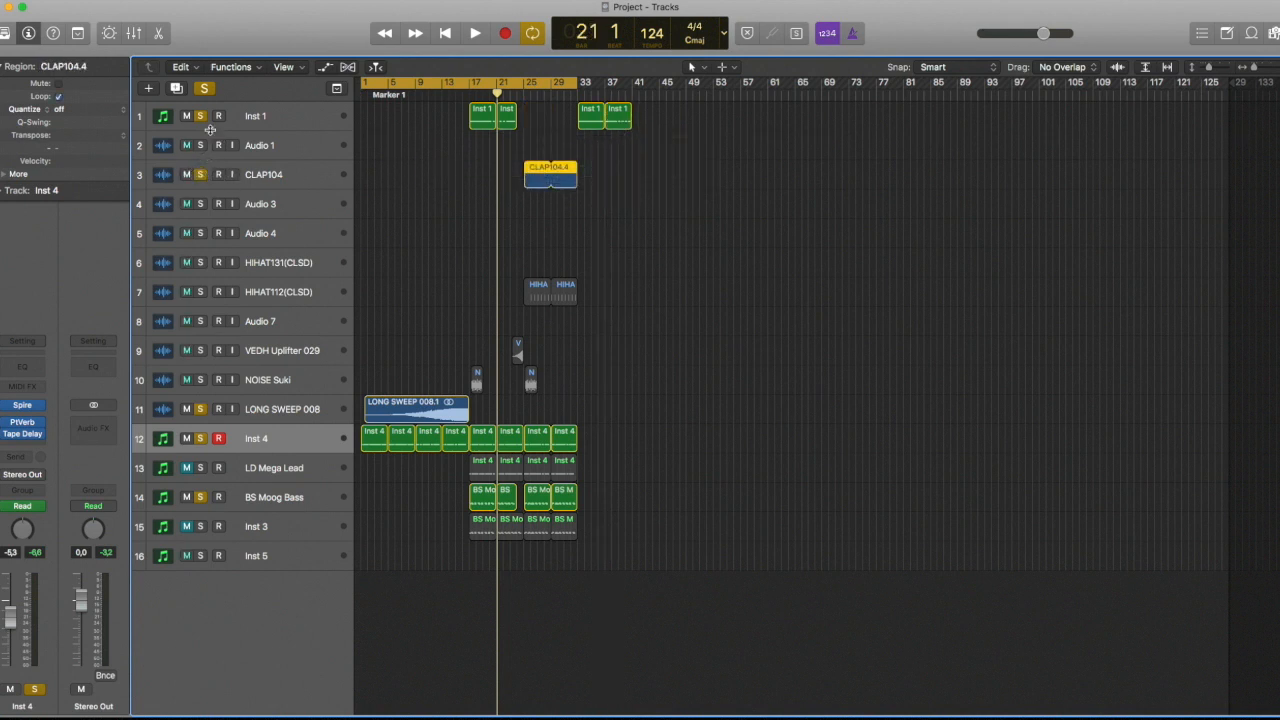
# Turn off the track solos, move the CLAP104.4 region to bar 33 and play from there with cycling off
pyautogui.keyDown('super'); pyautogui.click(201, 116); pyautogui.keyUp('super')
pyautogui.moveTo(535, 175); pyautogui.dragTo(590, 175)
pyautogui.press('space')
pyautogui.click(563, 86)
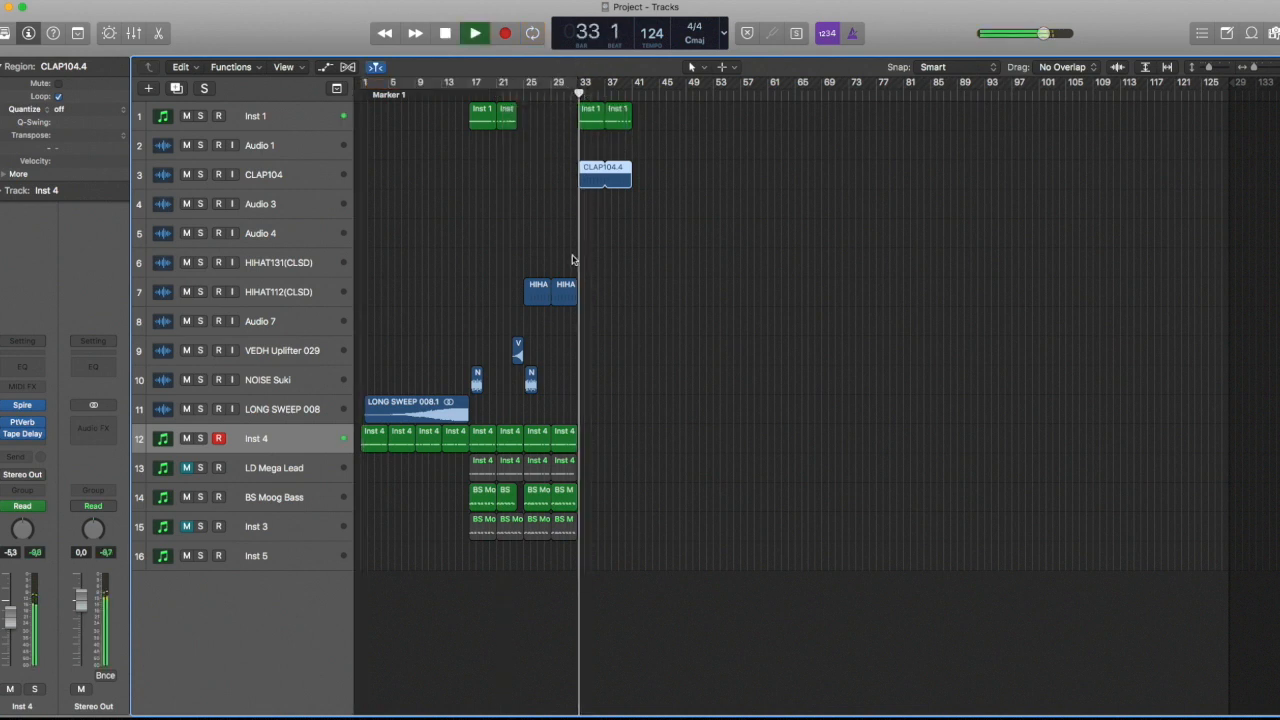
# Copy the Inst 1 and CLAP104.4 regions onward to bar 57, leaving a one-bar kick gap before bar 49
pyautogui.moveTo(673, 220); pyautogui.dragTo(647, 117)
pyautogui.press('space')
pyautogui.moveTo(711, 203); pyautogui.dragTo(571, 103)
pyautogui.click(706, 126)
pyautogui.moveTo(684, 119); pyautogui.dragTo(728, 113)
pyautogui.click(713, 125)
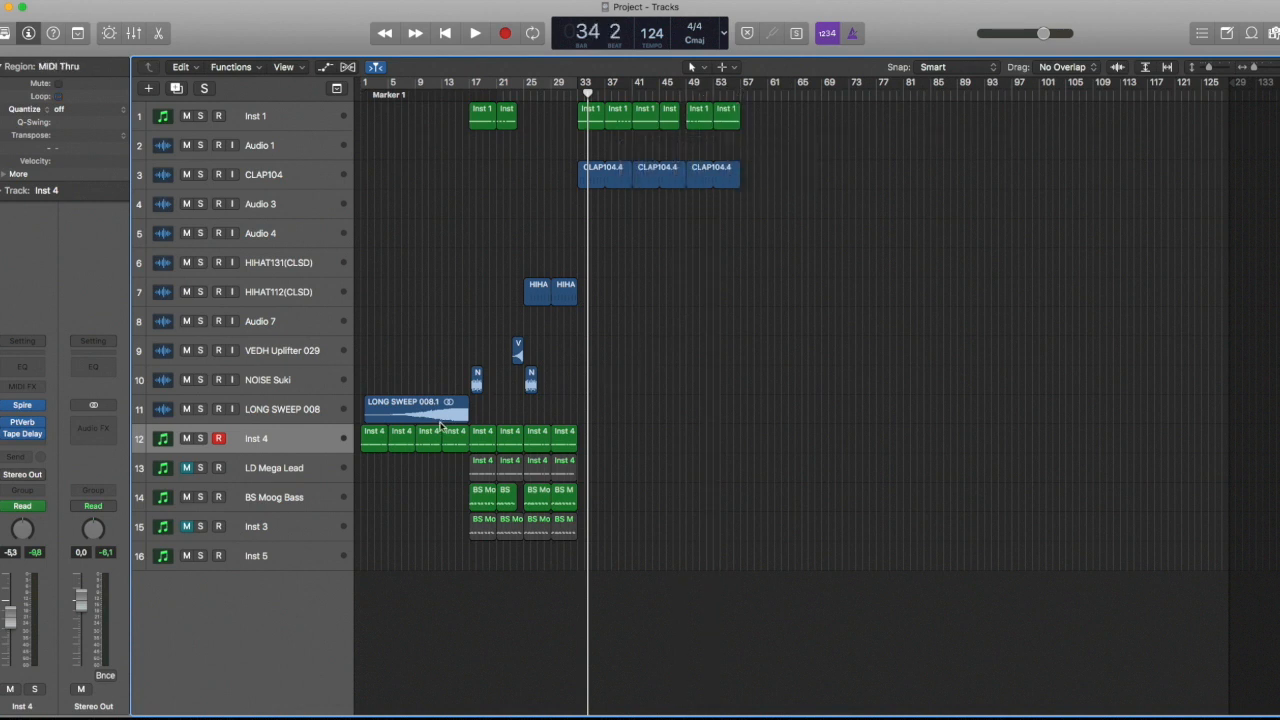
# Copy the LONG SWEEP 008 region and the first four Inst 4 regions to about bar 48, including their automation
pyautogui.keyDown('shift'); pyautogui.click(399, 405); pyautogui.keyUp('shift')
pyautogui.moveTo(399, 405); pyautogui.dragTo(719, 408)
pyautogui.click(729, 239)
# Copy the CLAP104.4 region at bar 49 to bar 57
pyautogui.moveTo(807, 213); pyautogui.dragTo(702, 122)
pyautogui.moveTo(700, 116); pyautogui.dragTo(755, 116)
pyautogui.click(827, 126)
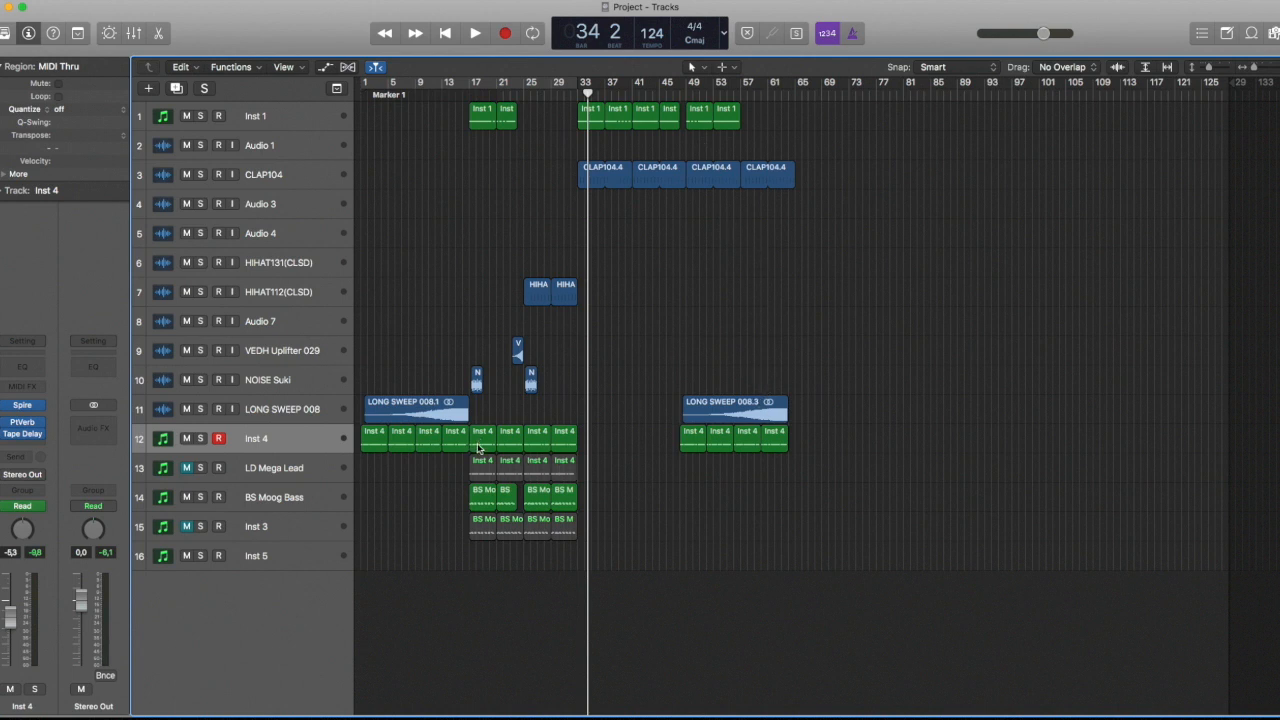
# Copy one BS Moog Bass, two Inst 4, one Inst 1 and one NOISE Suki region to about bar 64, without copying the automation
pyautogui.moveTo(481, 497); pyautogui.dragTo(803, 499)
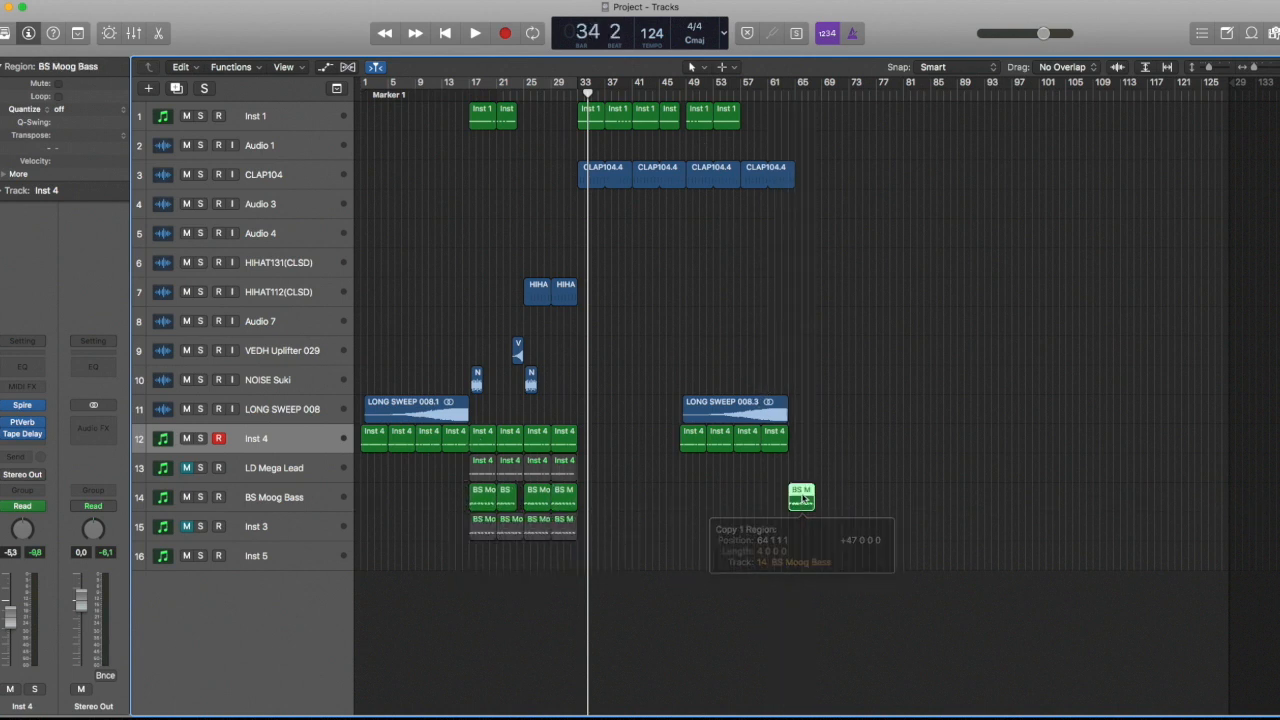
pyautogui.moveTo(749, 444); pyautogui.dragTo(806, 446)
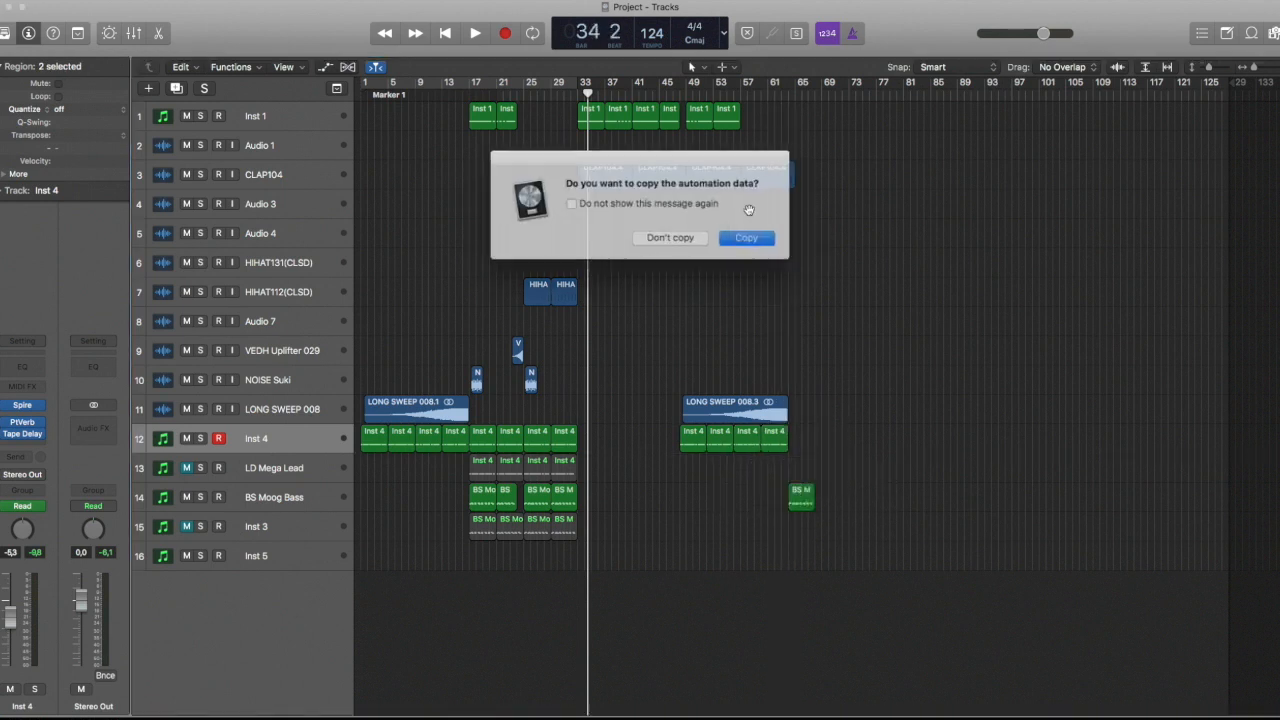
pyautogui.click(690, 234)
pyautogui.moveTo(700, 118); pyautogui.dragTo(805, 122)
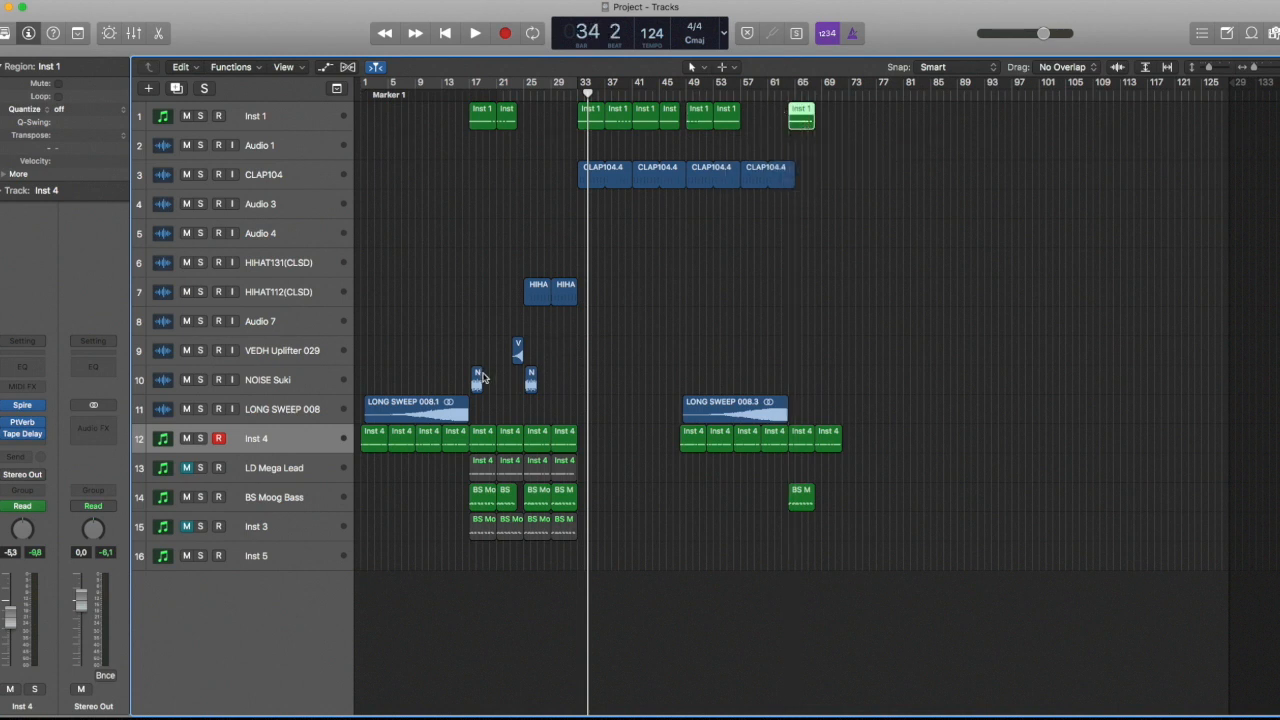
pyautogui.moveTo(495, 380); pyautogui.dragTo(796, 378)
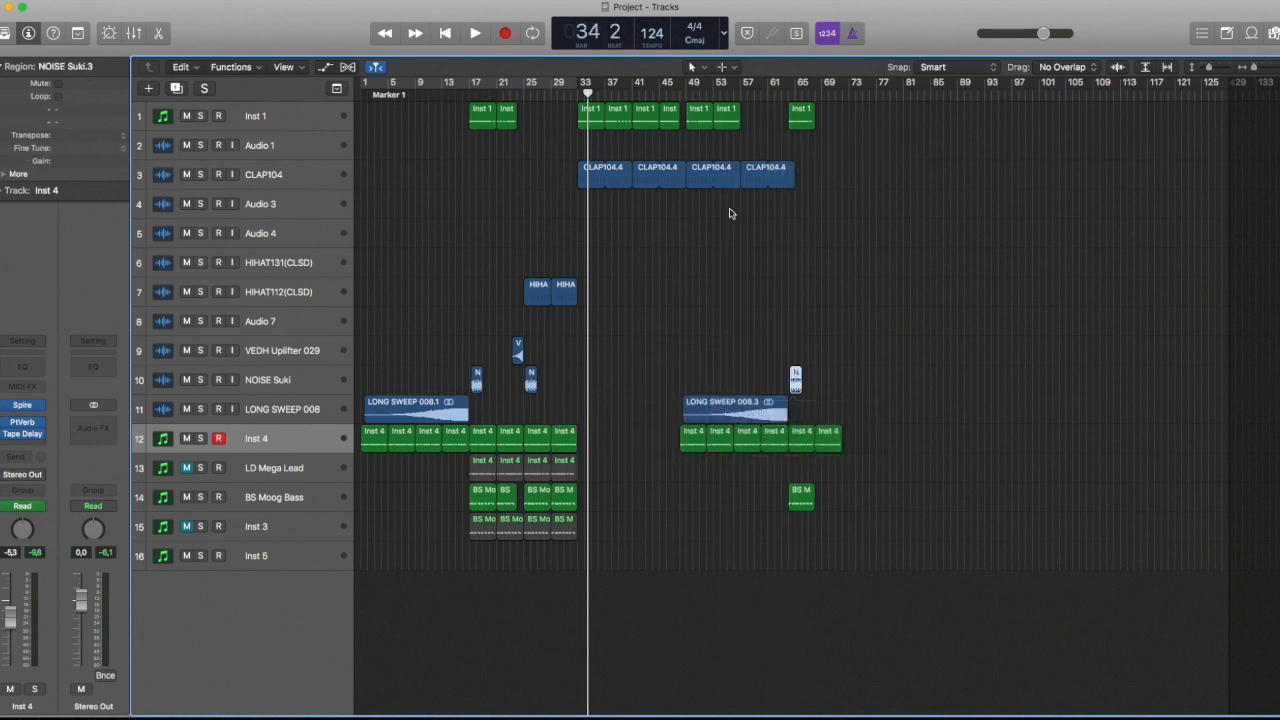
# Move the last Inst 1 region to bar 65 and play the new section with the cycle range on bars 33 to 69
pyautogui.moveTo(586, 90); pyautogui.dragTo(823, 94)
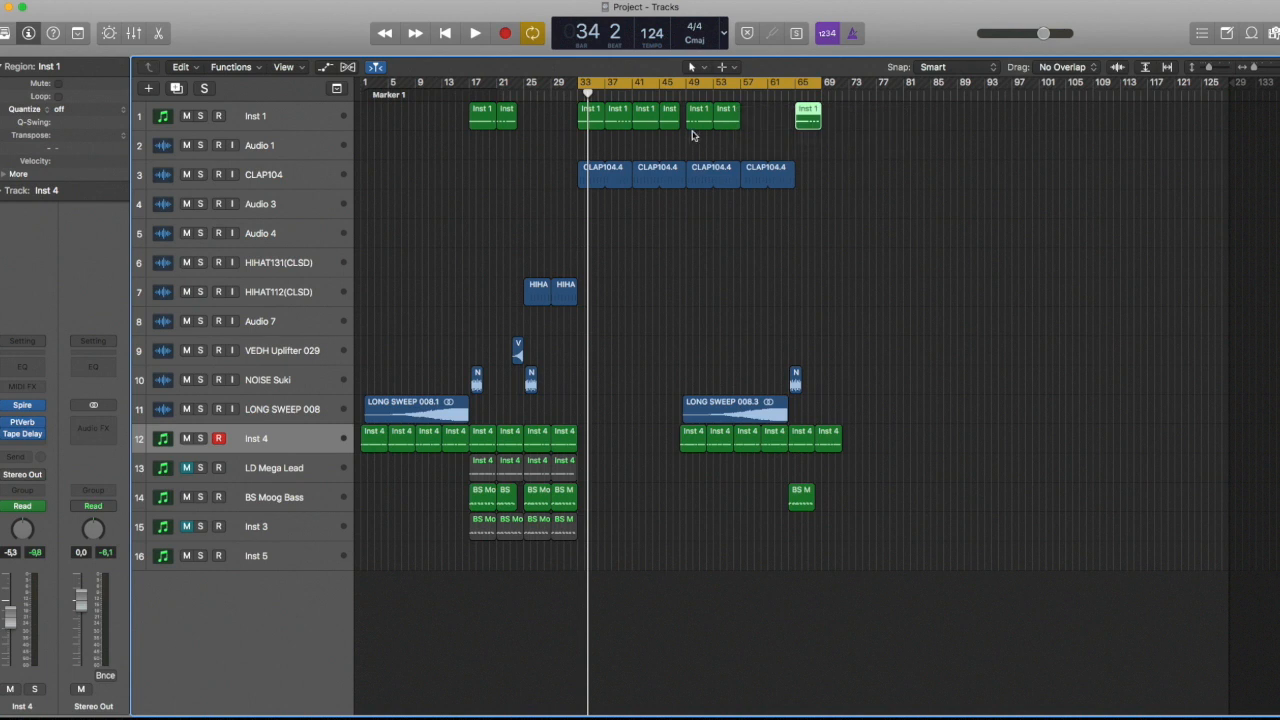
pyautogui.press('space')
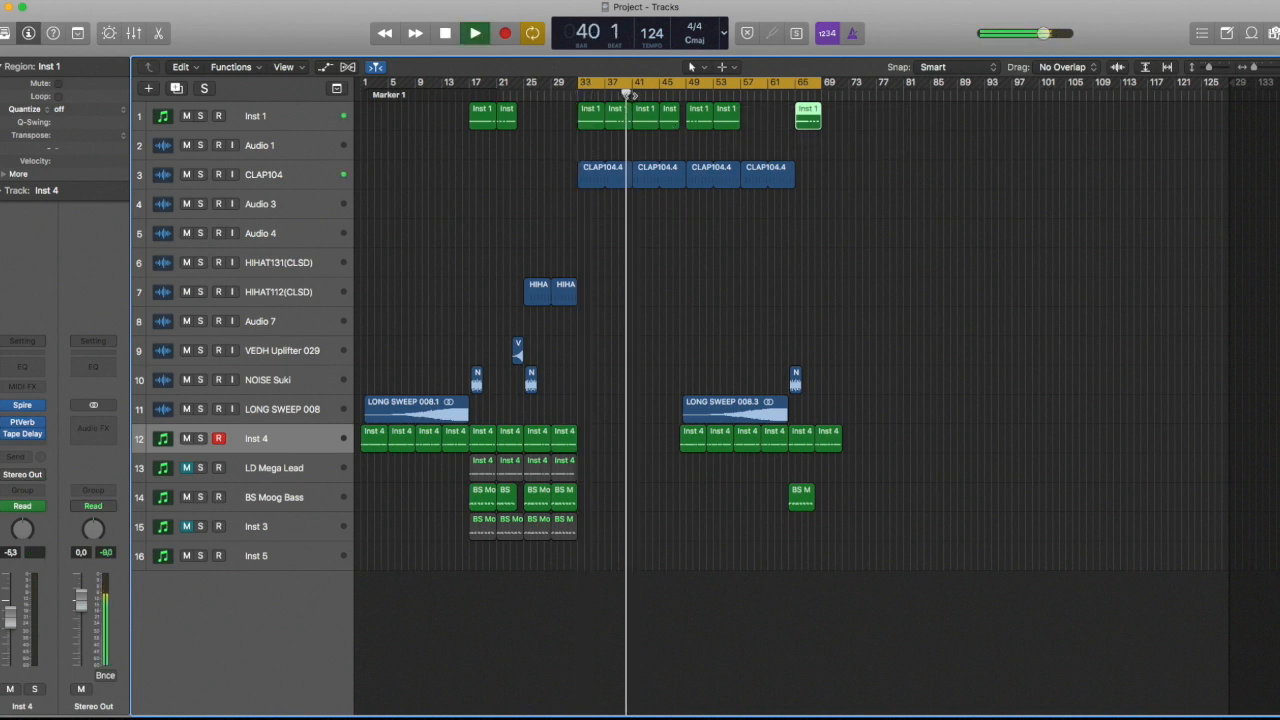
pyautogui.click(666, 93)
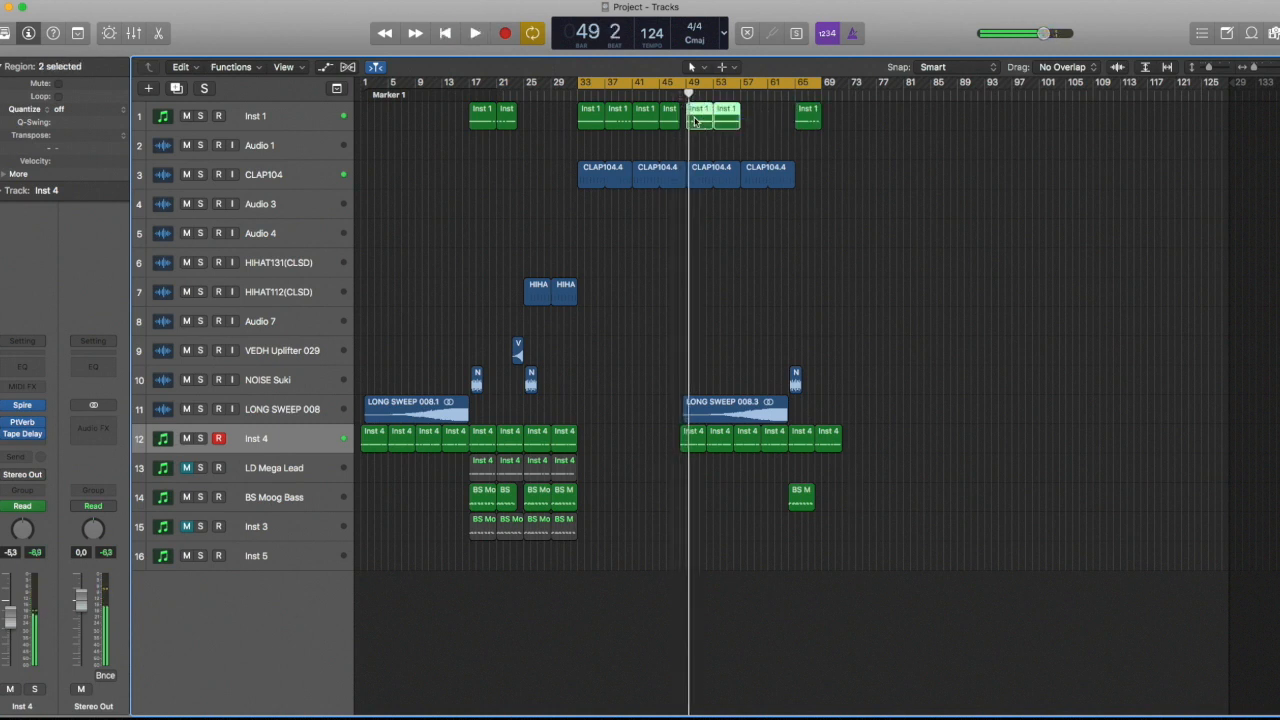
# Shift the copied Inst 4, long sweep and noise regions one bar later, and place two Inst 1 regions at bar 49
pyautogui.moveTo(901, 470); pyautogui.dragTo(697, 442)
pyautogui.click(606, 242)
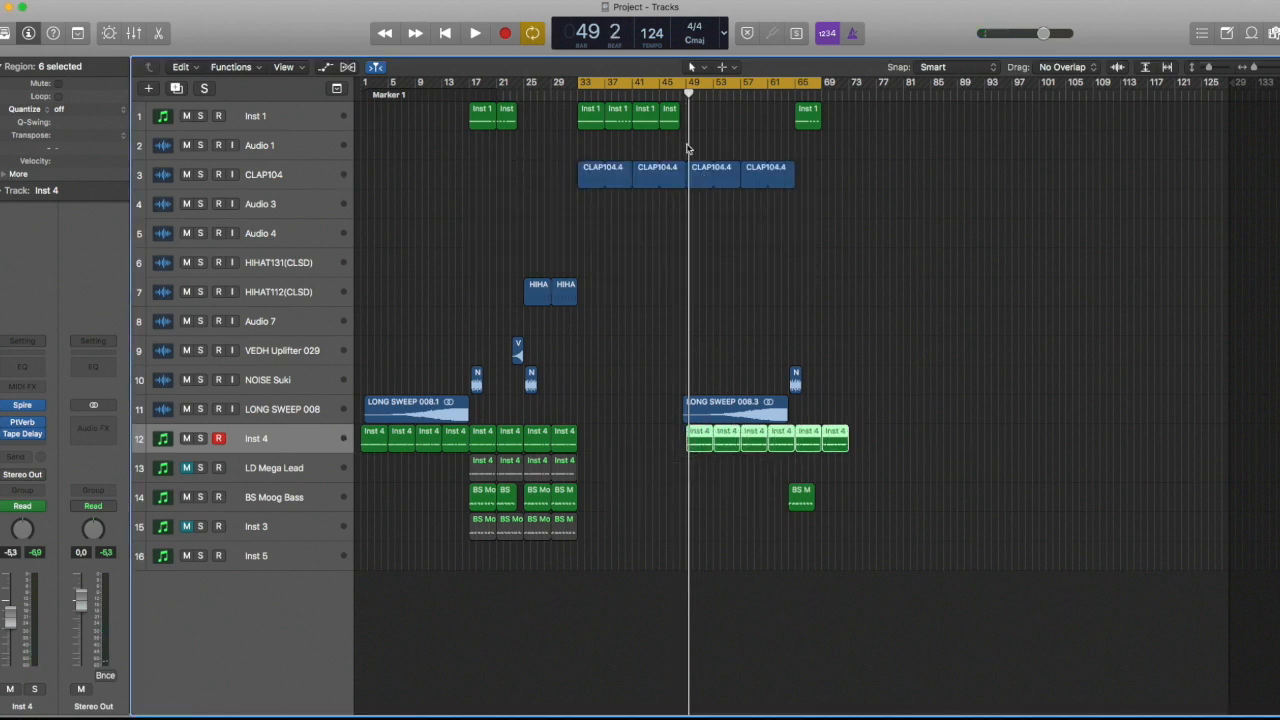
pyautogui.moveTo(647, 118); pyautogui.dragTo(706, 112)
pyautogui.click(672, 95)
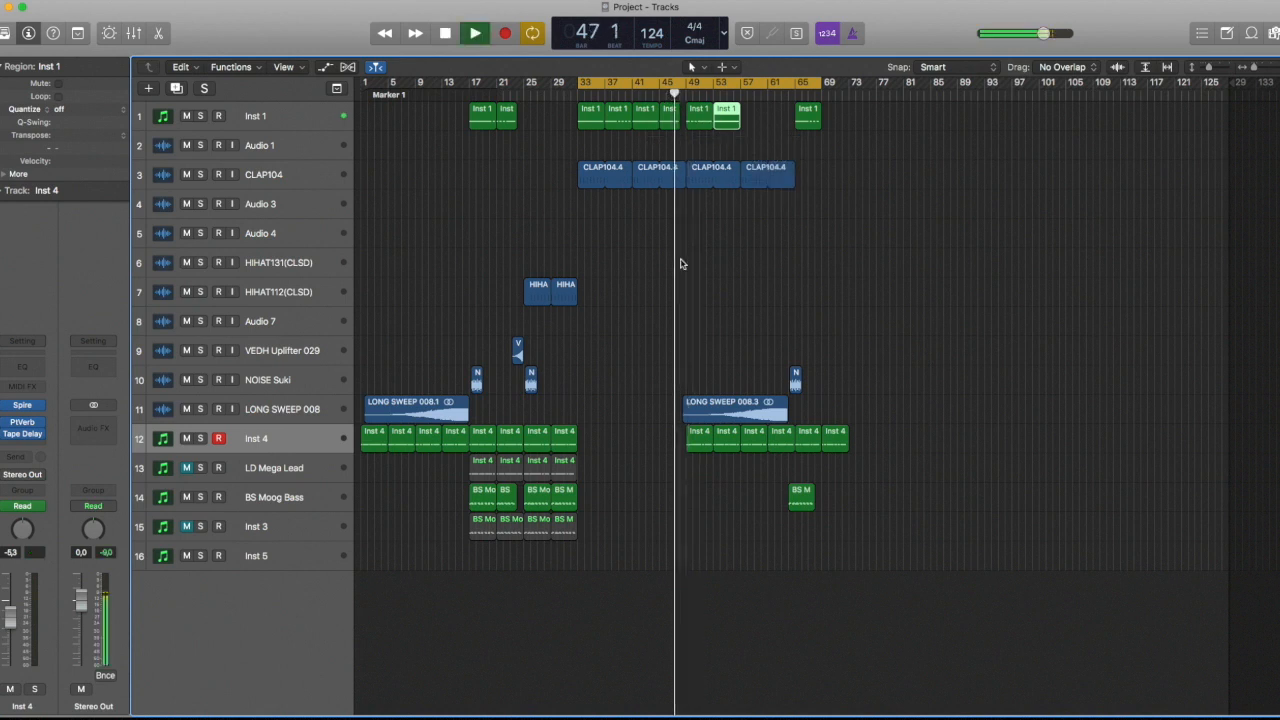
pyautogui.moveTo(760, 422); pyautogui.dragTo(802, 382)
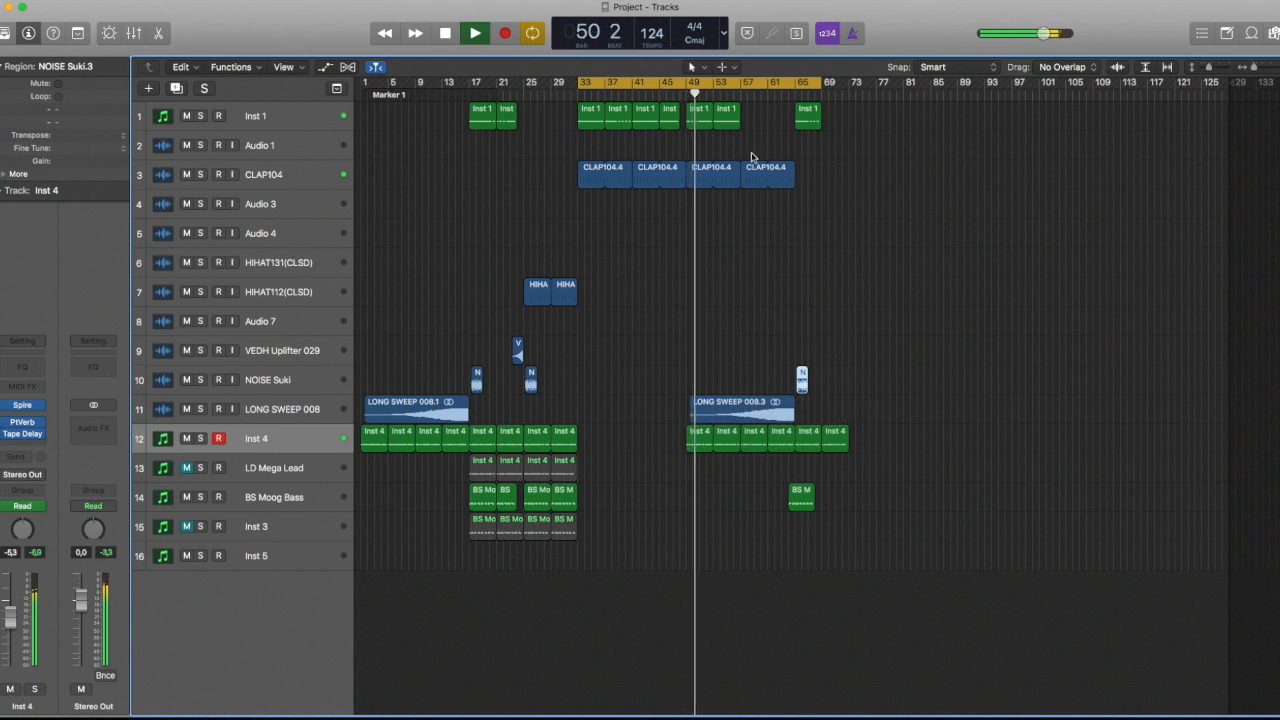
# Inspect the copied Inst 4 filter cutoff automation and the track's list of automated parameters during playback
pyautogui.press('a')
pyautogui.scroll(-5, 525, 491)
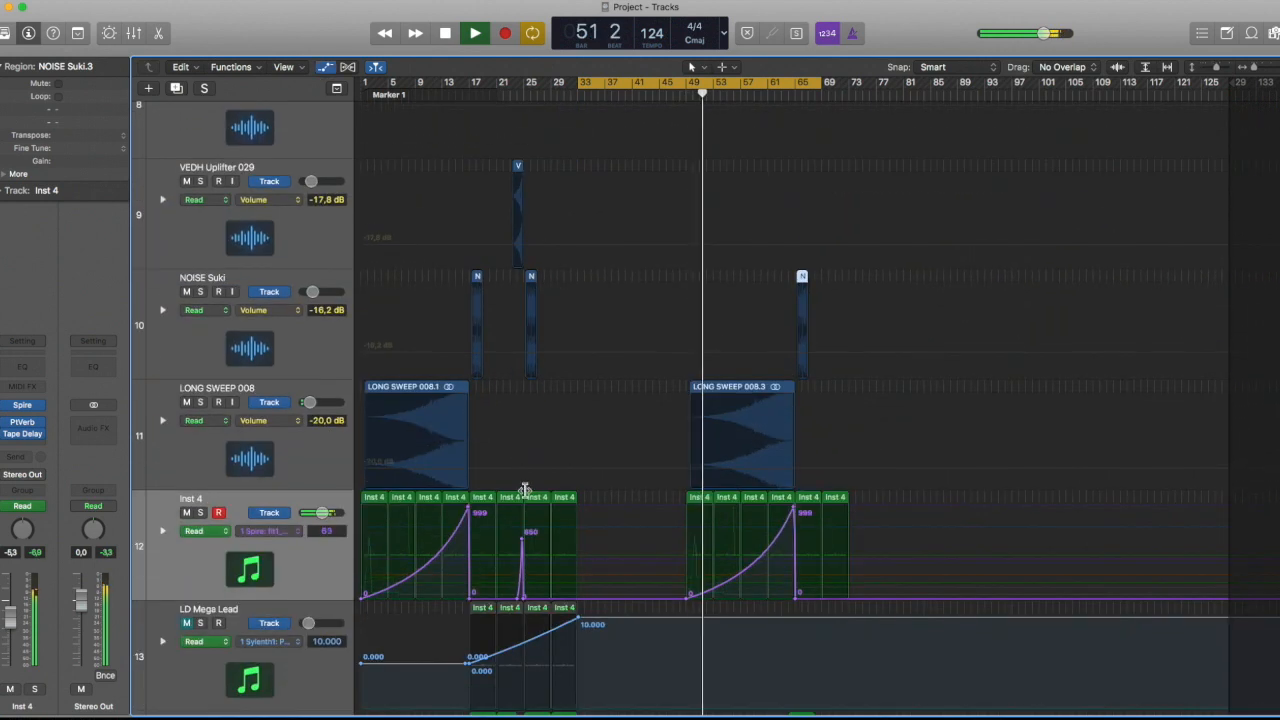
pyautogui.click(275, 533)
pyautogui.click(276, 536)
pyautogui.click(277, 535)
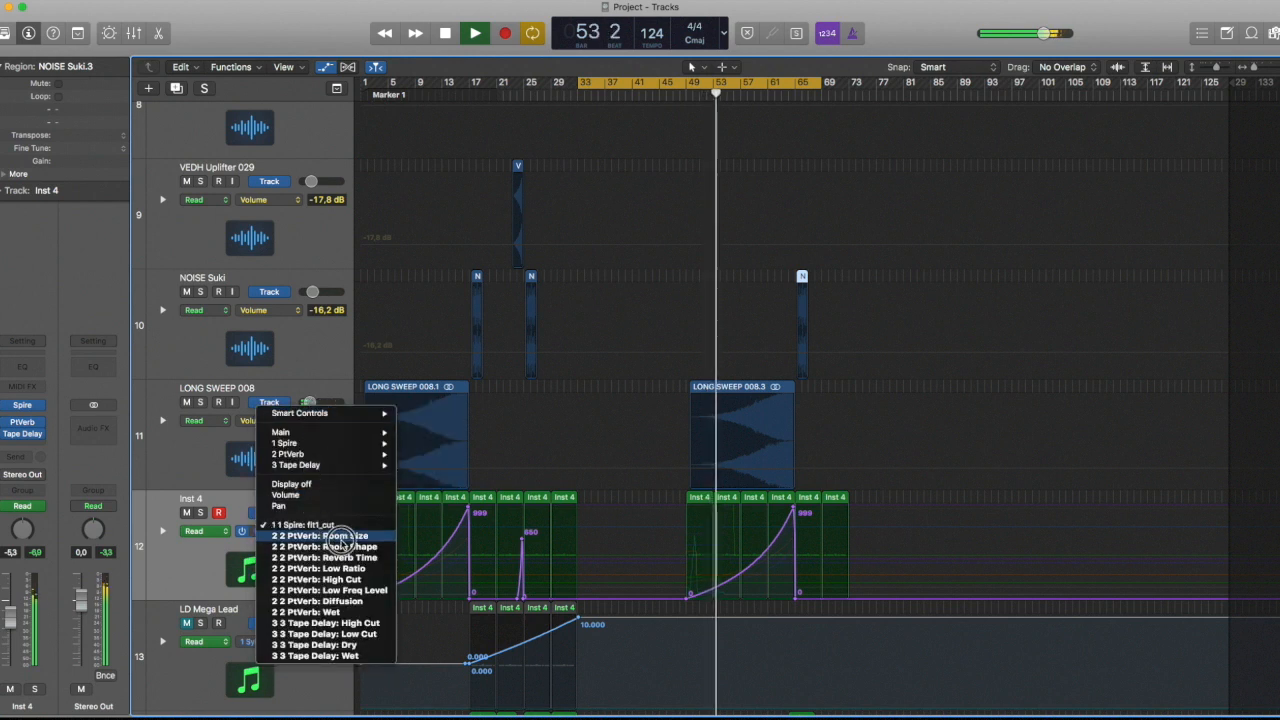
pyautogui.click(343, 378)
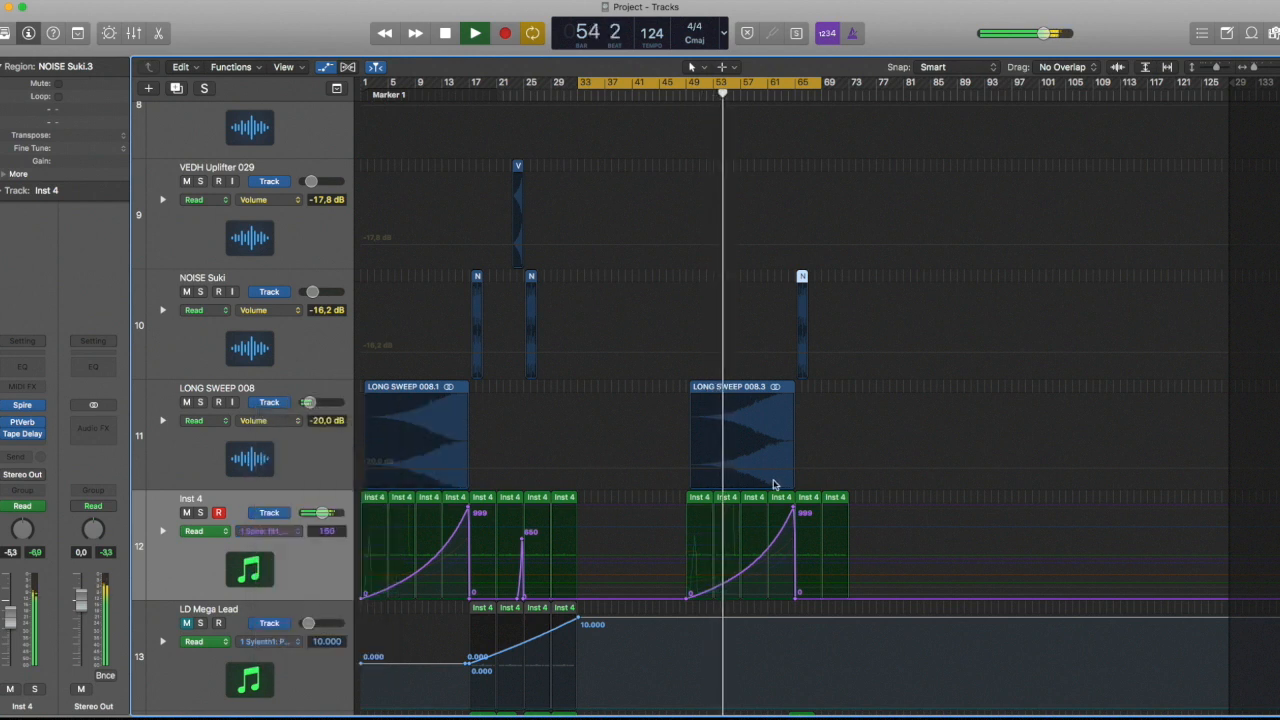
pyautogui.press('a')
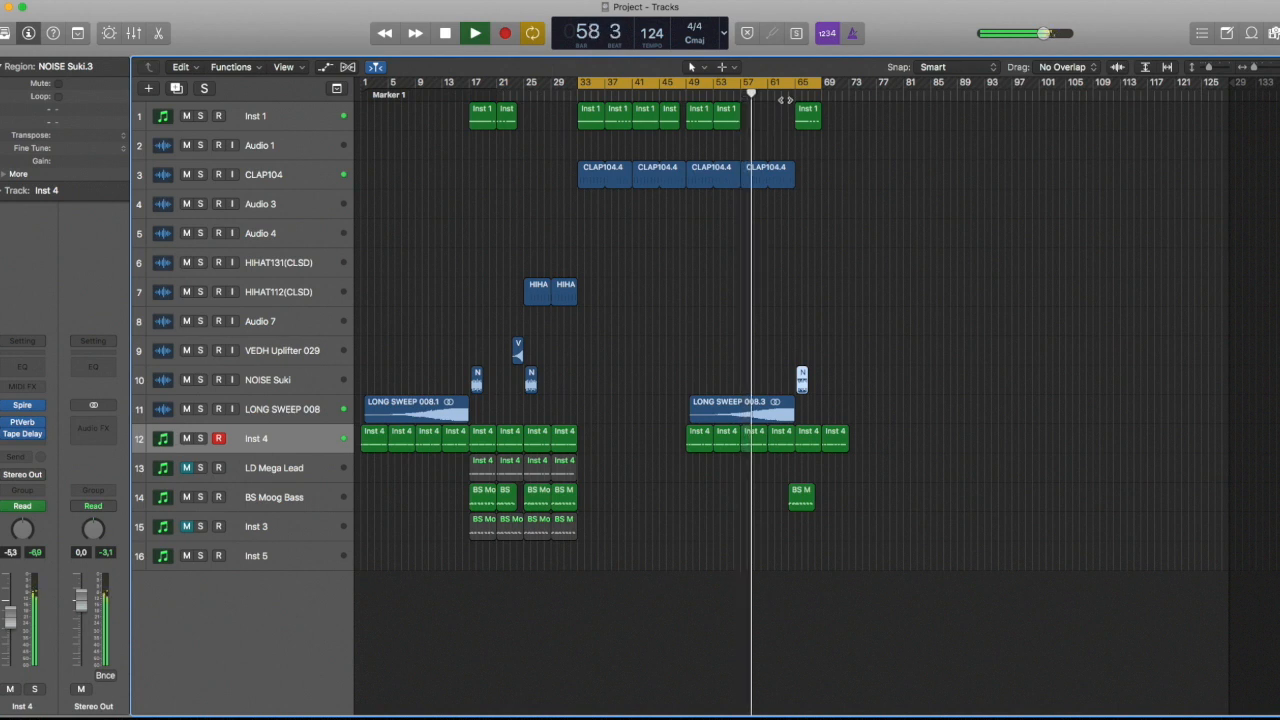
pyautogui.press('a')
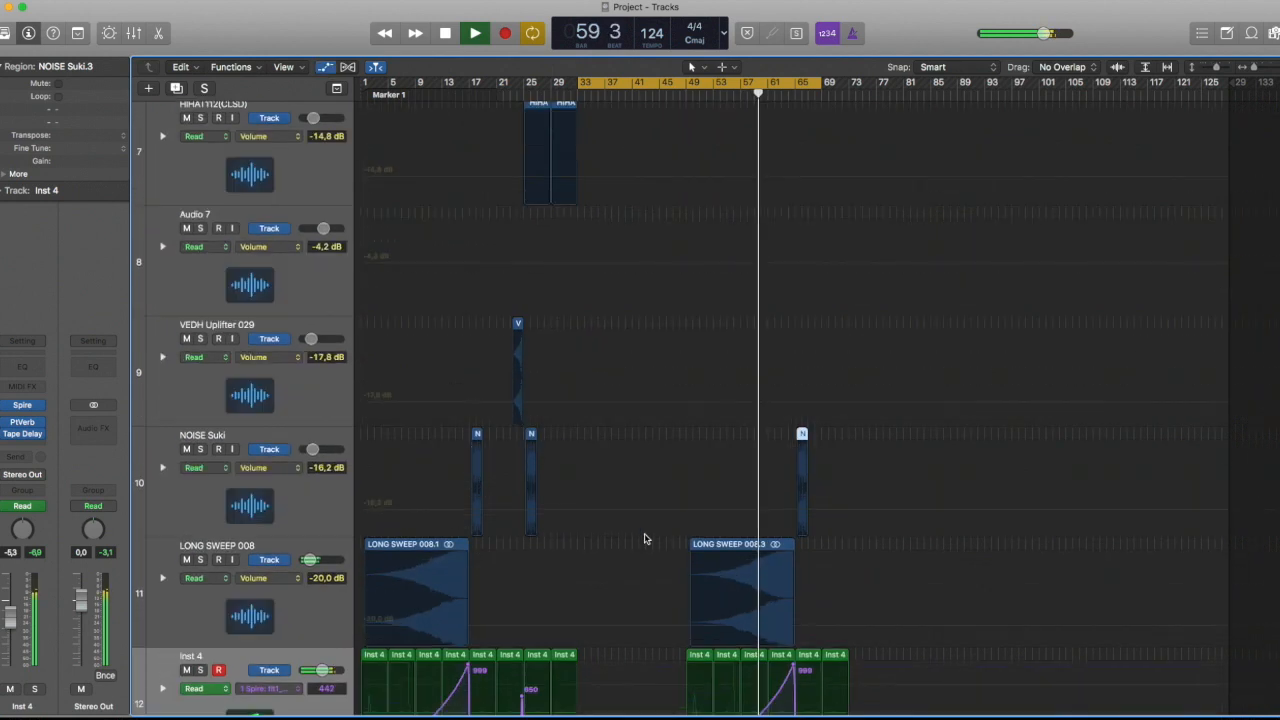
pyautogui.scroll(-4, 731, 577)
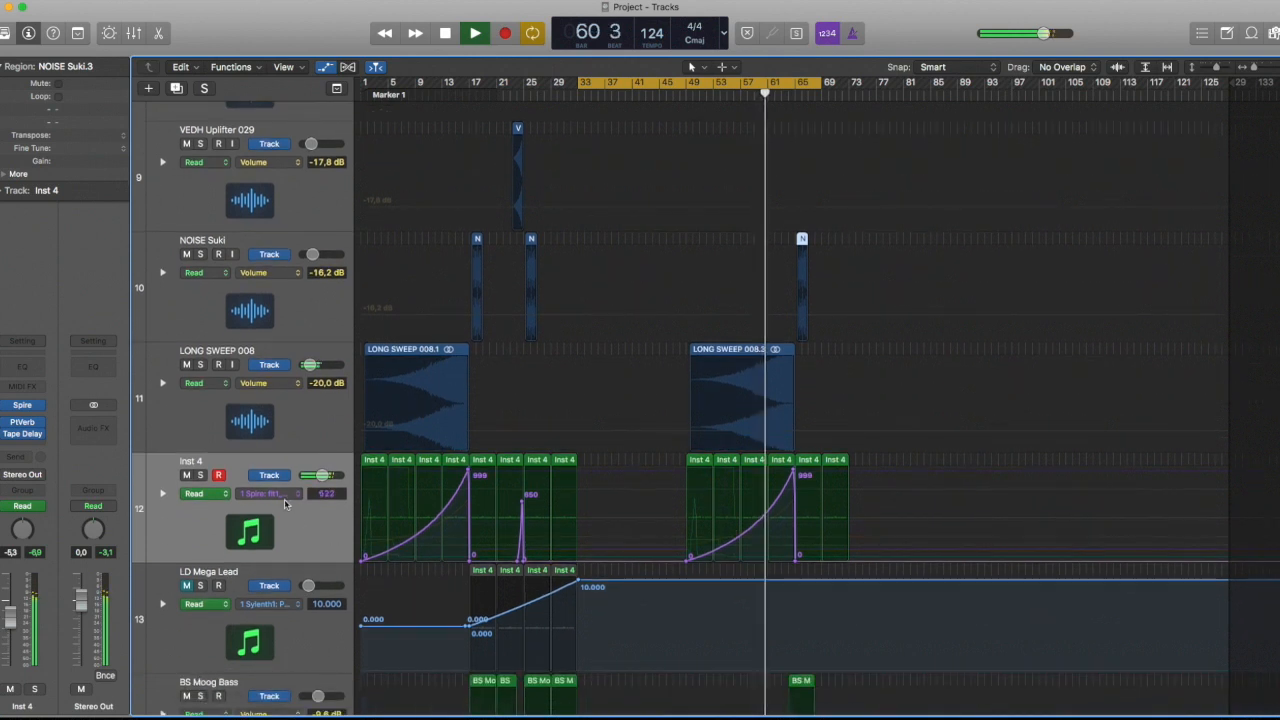
pyautogui.press('a')
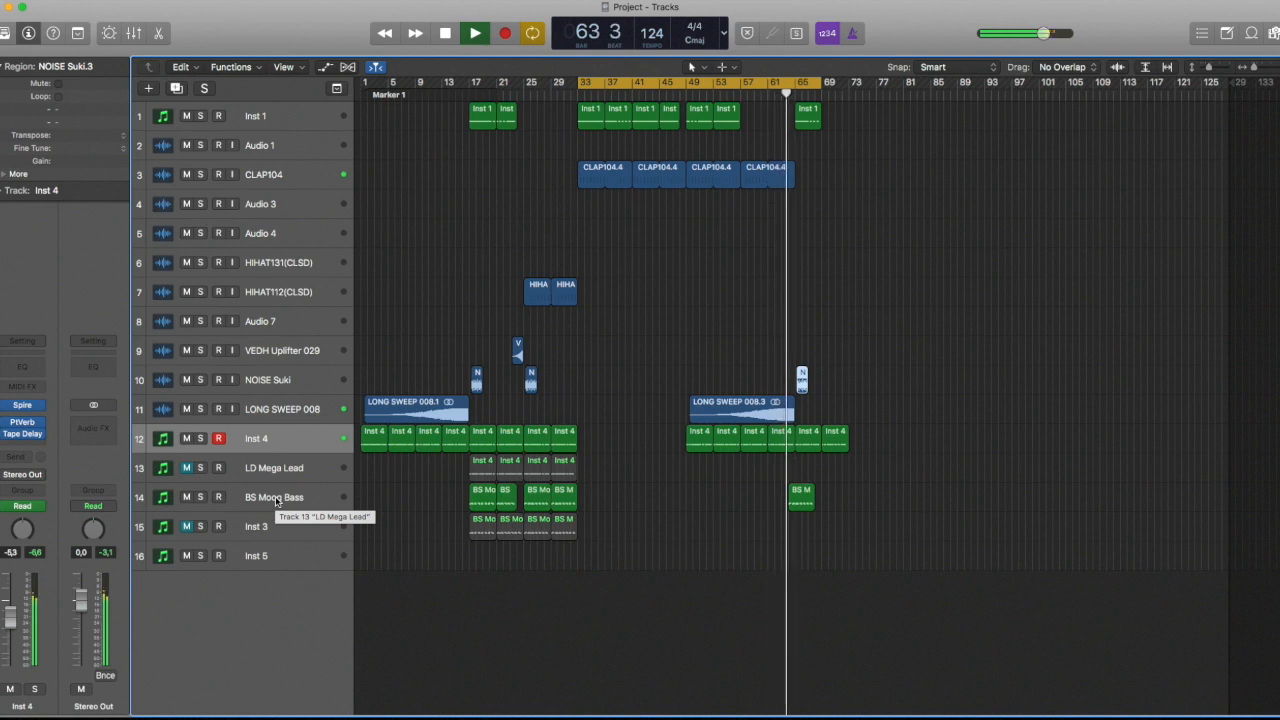
# Move the copied BS Moog Bass region to bar 65 and loop the last bass, Inst 4 and Inst 1 regions out to bar 81
pyautogui.moveTo(813, 494); pyautogui.dragTo(805, 494)
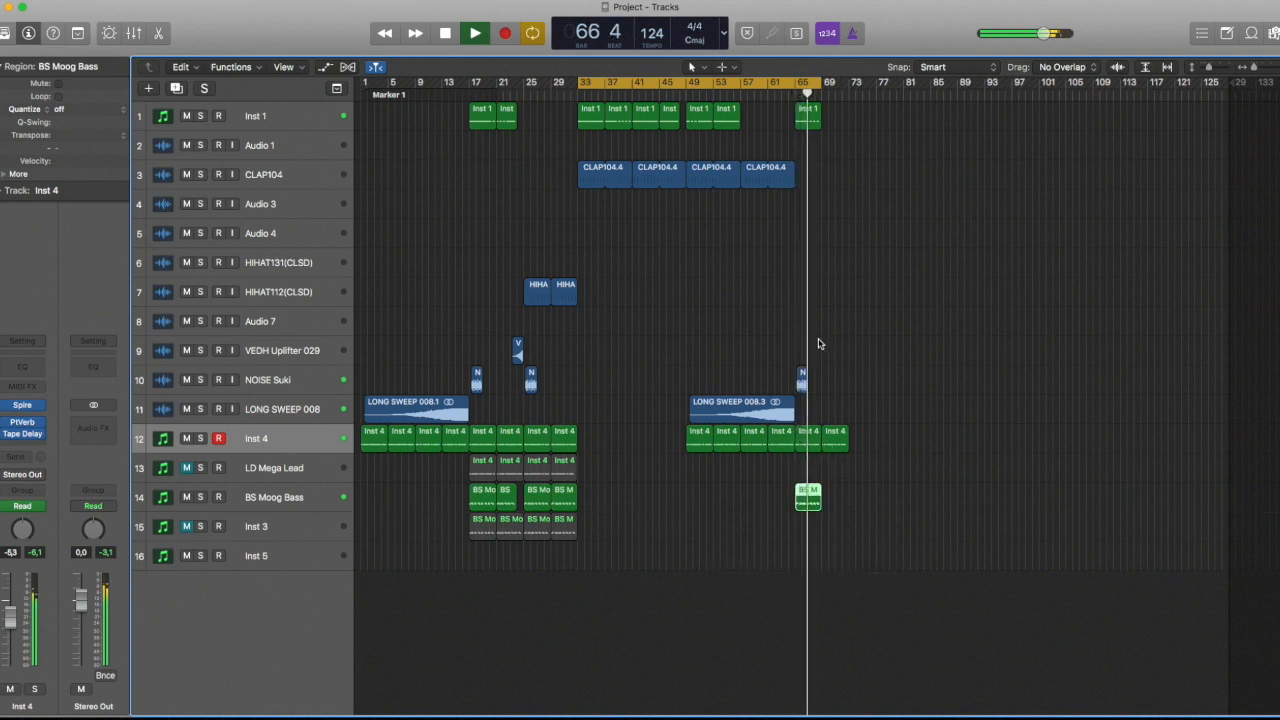
pyautogui.press('space')
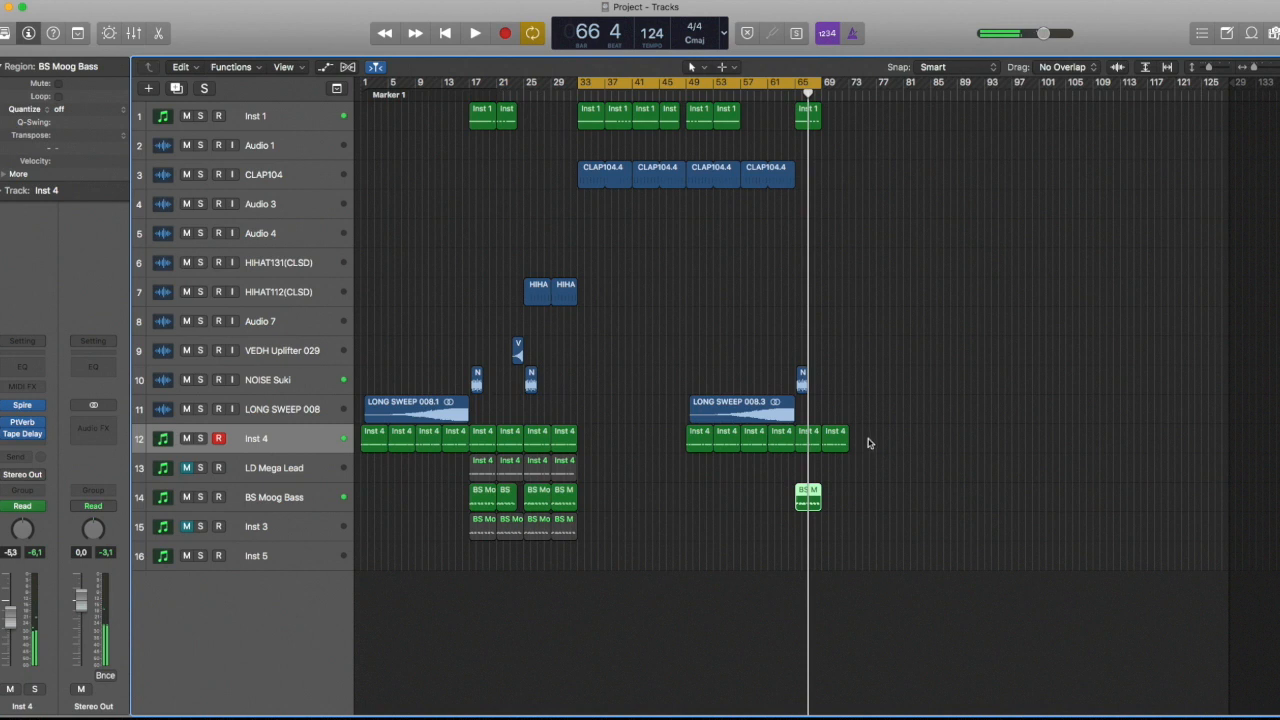
pyautogui.moveTo(818, 490); pyautogui.dragTo(908, 492)
pyautogui.moveTo(845, 427); pyautogui.dragTo(903, 427)
pyautogui.moveTo(818, 108); pyautogui.dragTo(903, 112)
# Copy the last CLAP104.4 region to bar 73 and play from bar 65 with cycling off
pyautogui.click(748, 168)
pyautogui.moveTo(793, 168); pyautogui.dragTo(847, 170)
pyautogui.click(795, 93)
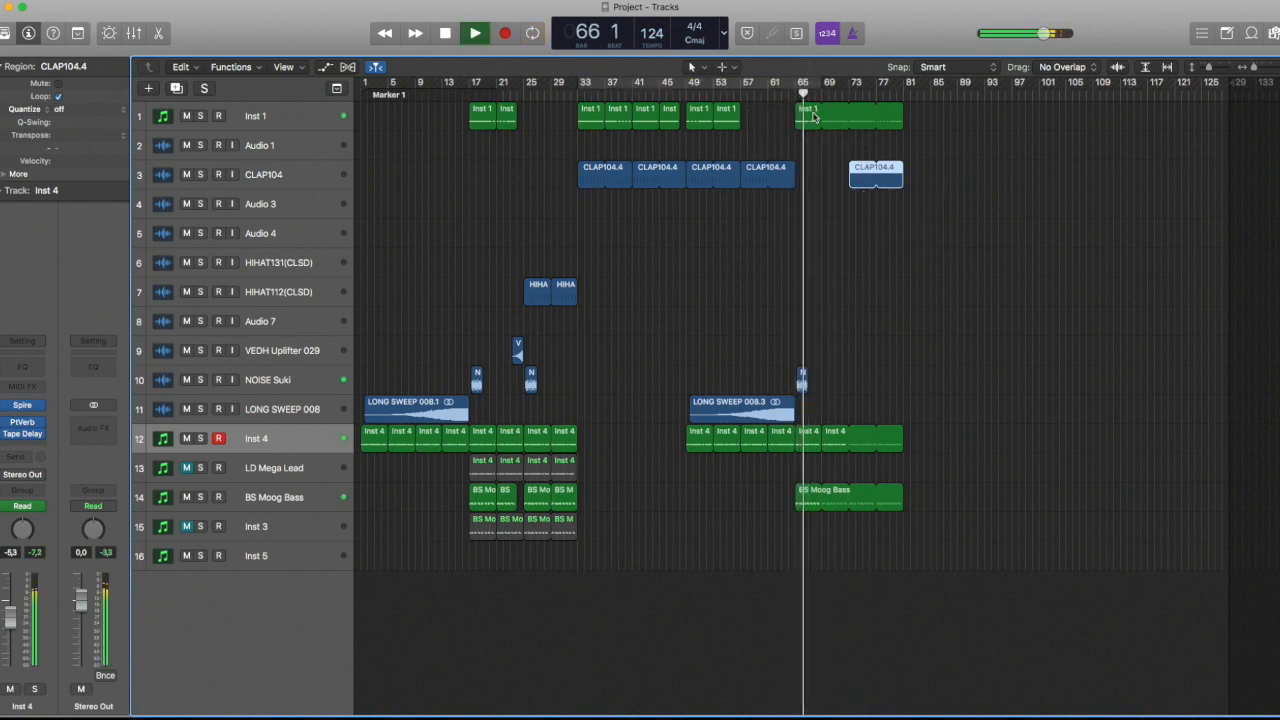
# Convert the Inst 1 loops after bar 65 to regions and shorten the bar 69 region to leave a gap before bar 73
pyautogui.click(813, 117)
pyautogui.hotkey('ctrl', 'l')
pyautogui.click(852, 150)
pyautogui.moveTo(844, 127); pyautogui.dragTo(839, 132)
pyautogui.click(870, 141)
# Copy the two HIHAT131(CLSD) regions at bar 25 to bar 73
pyautogui.moveTo(586, 301); pyautogui.dragTo(521, 272)
pyautogui.moveTo(534, 286); pyautogui.dragTo(864, 287)
pyautogui.click(931, 291)
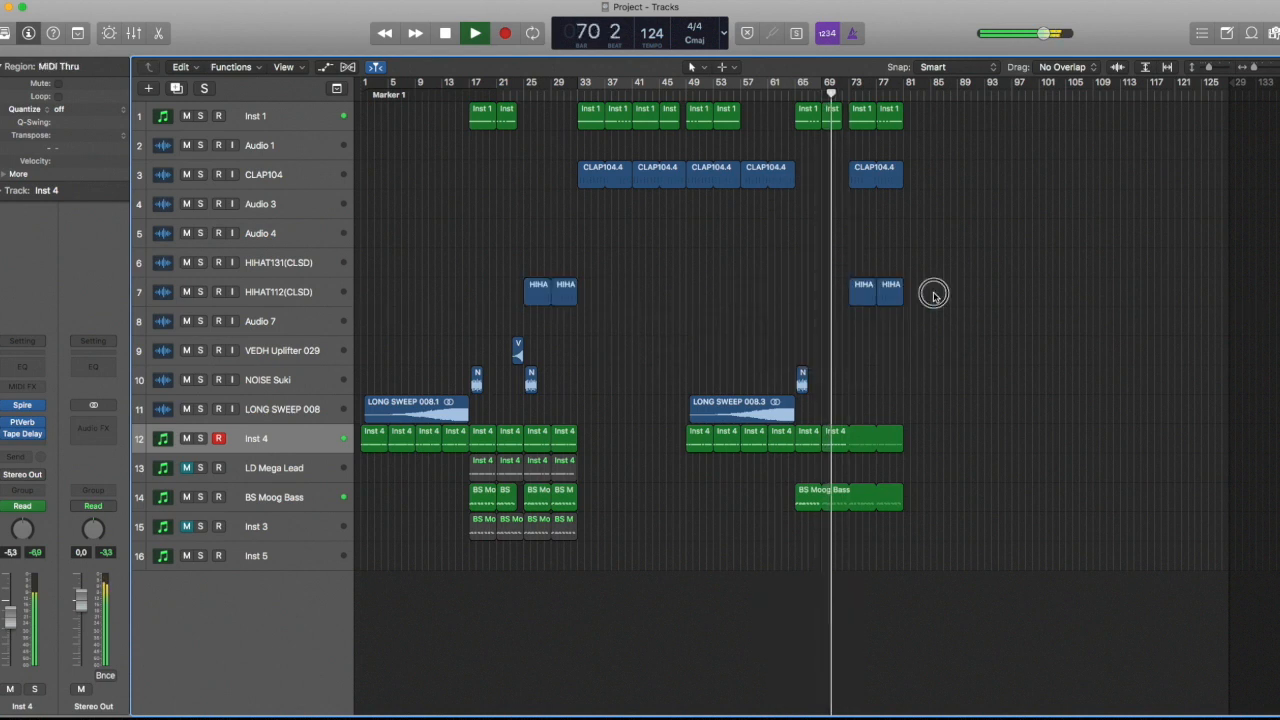